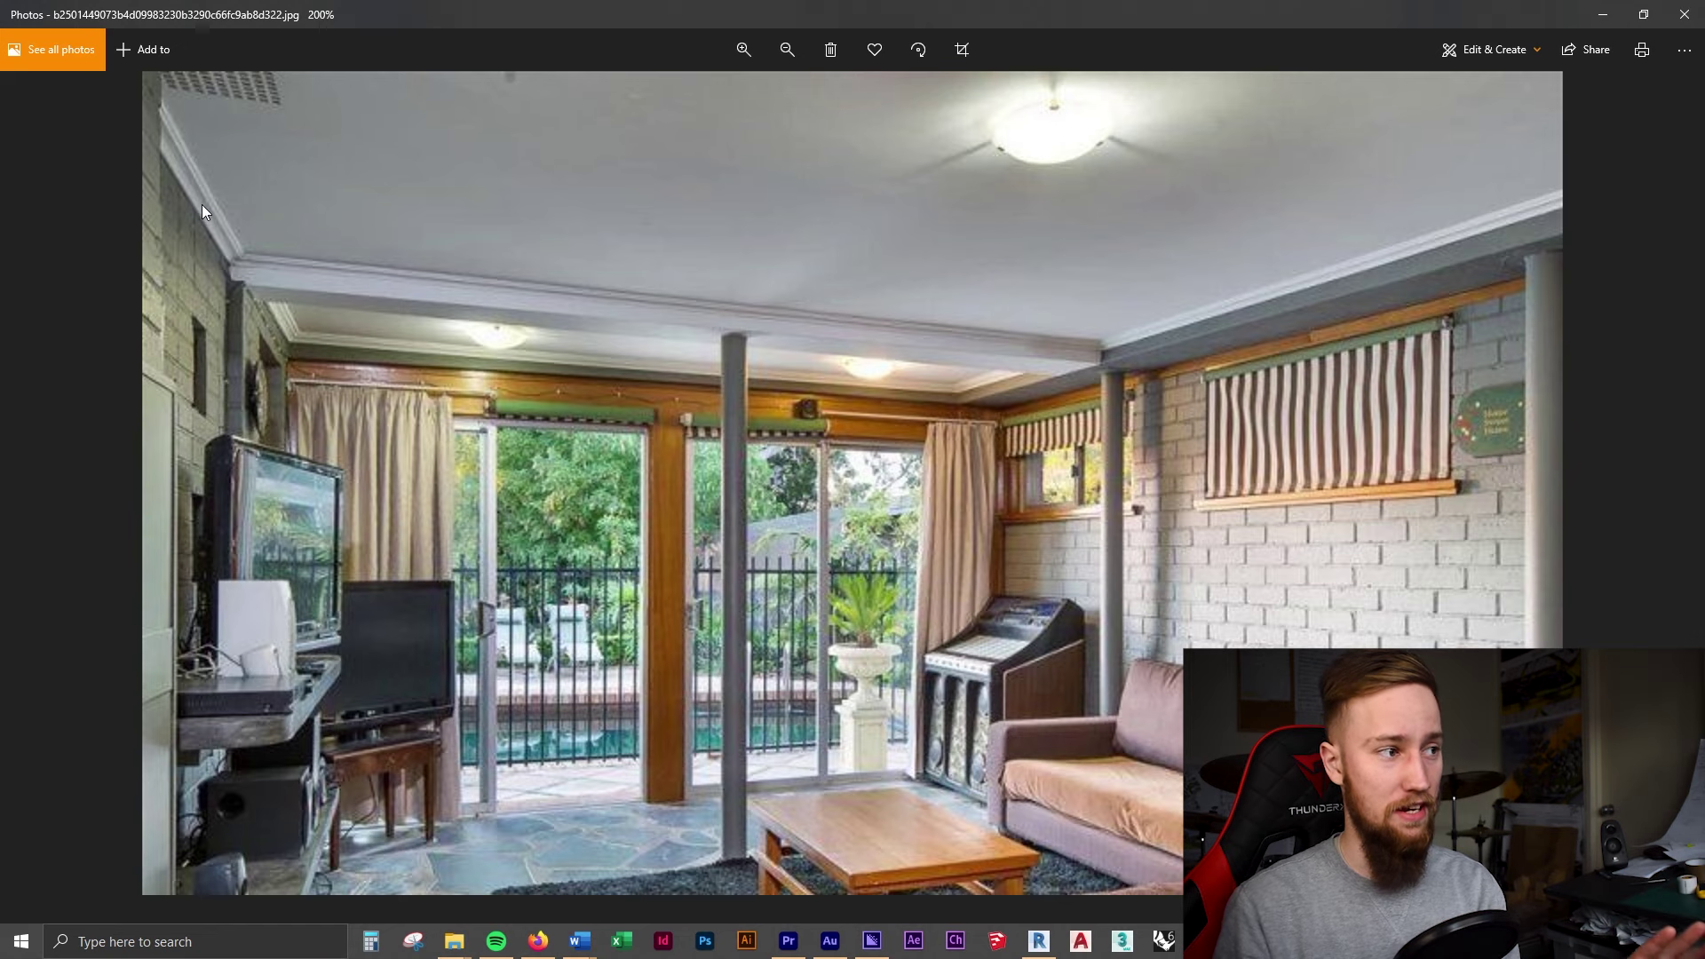
- Minimize the reference photo to reveal the Revit model
scroll(201, 204, down, 4)
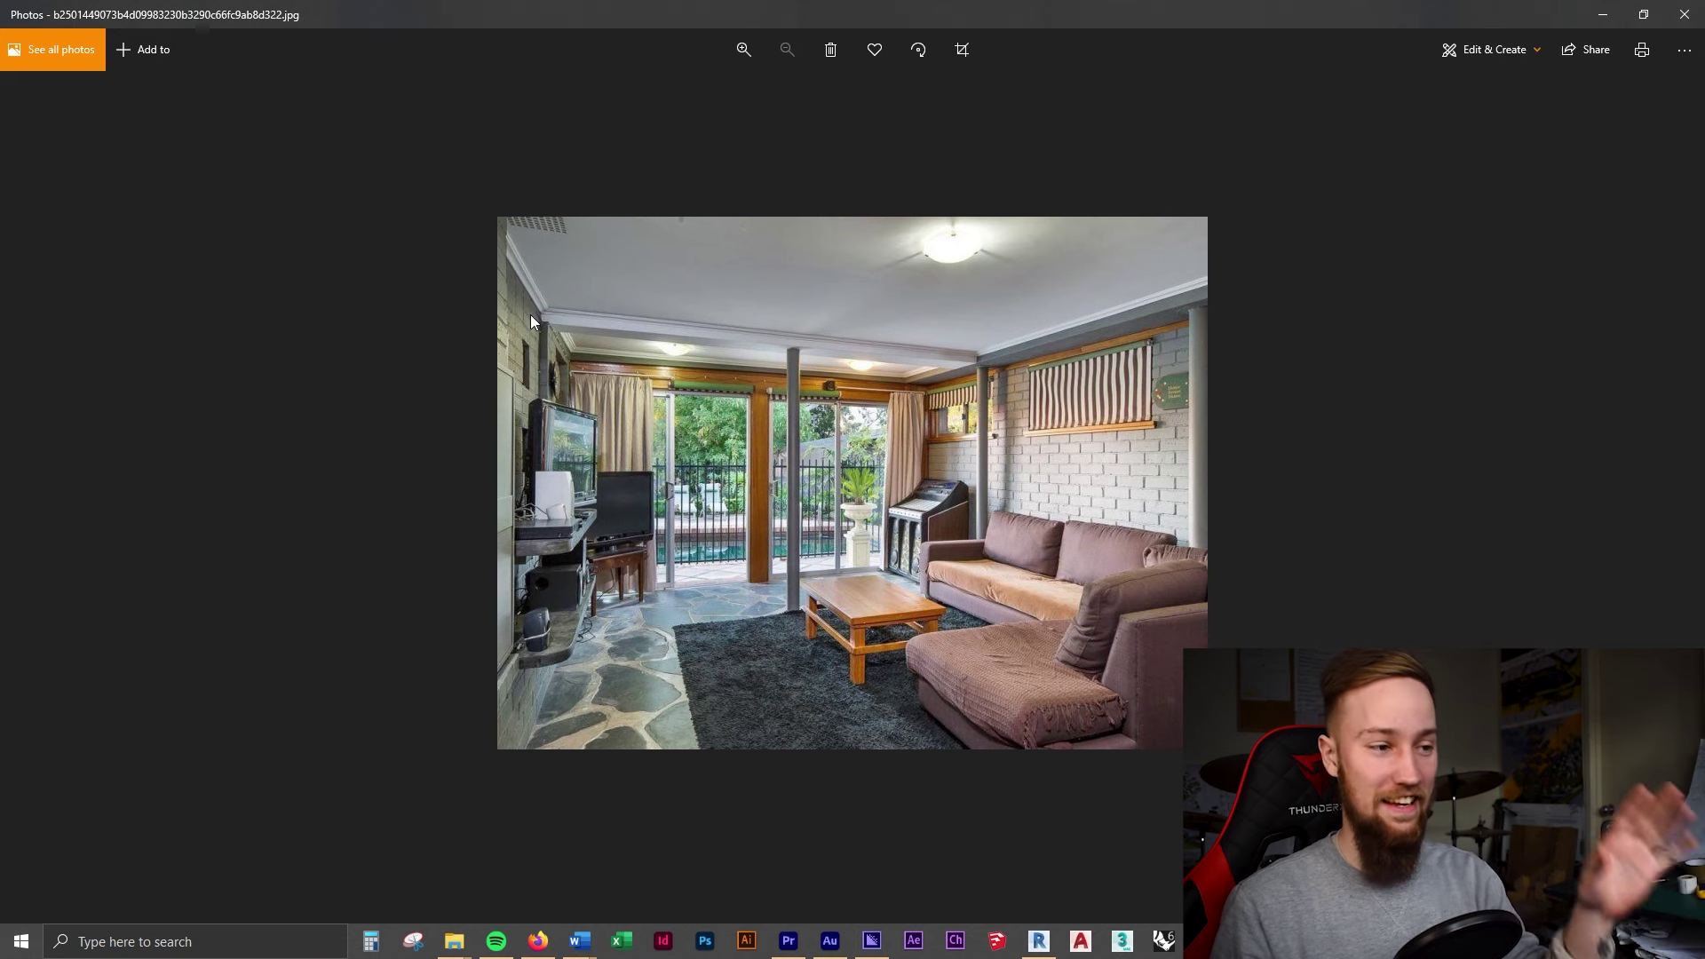
scroll(540, 305, up, 4)
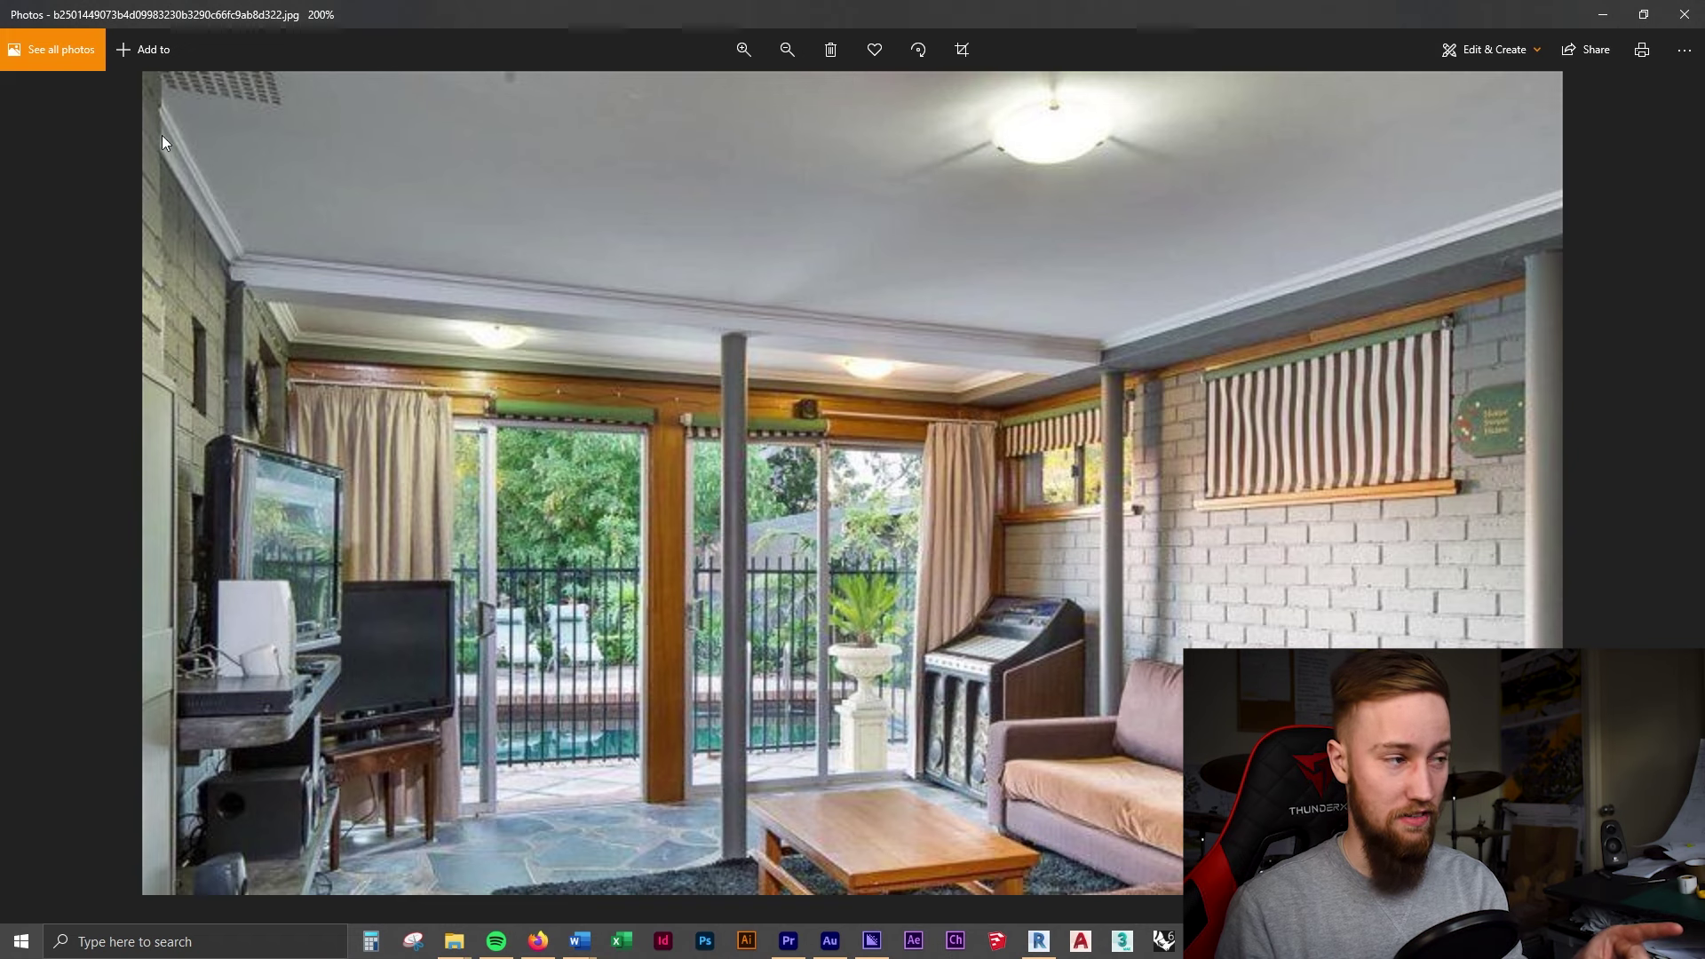
click(1616, 24)
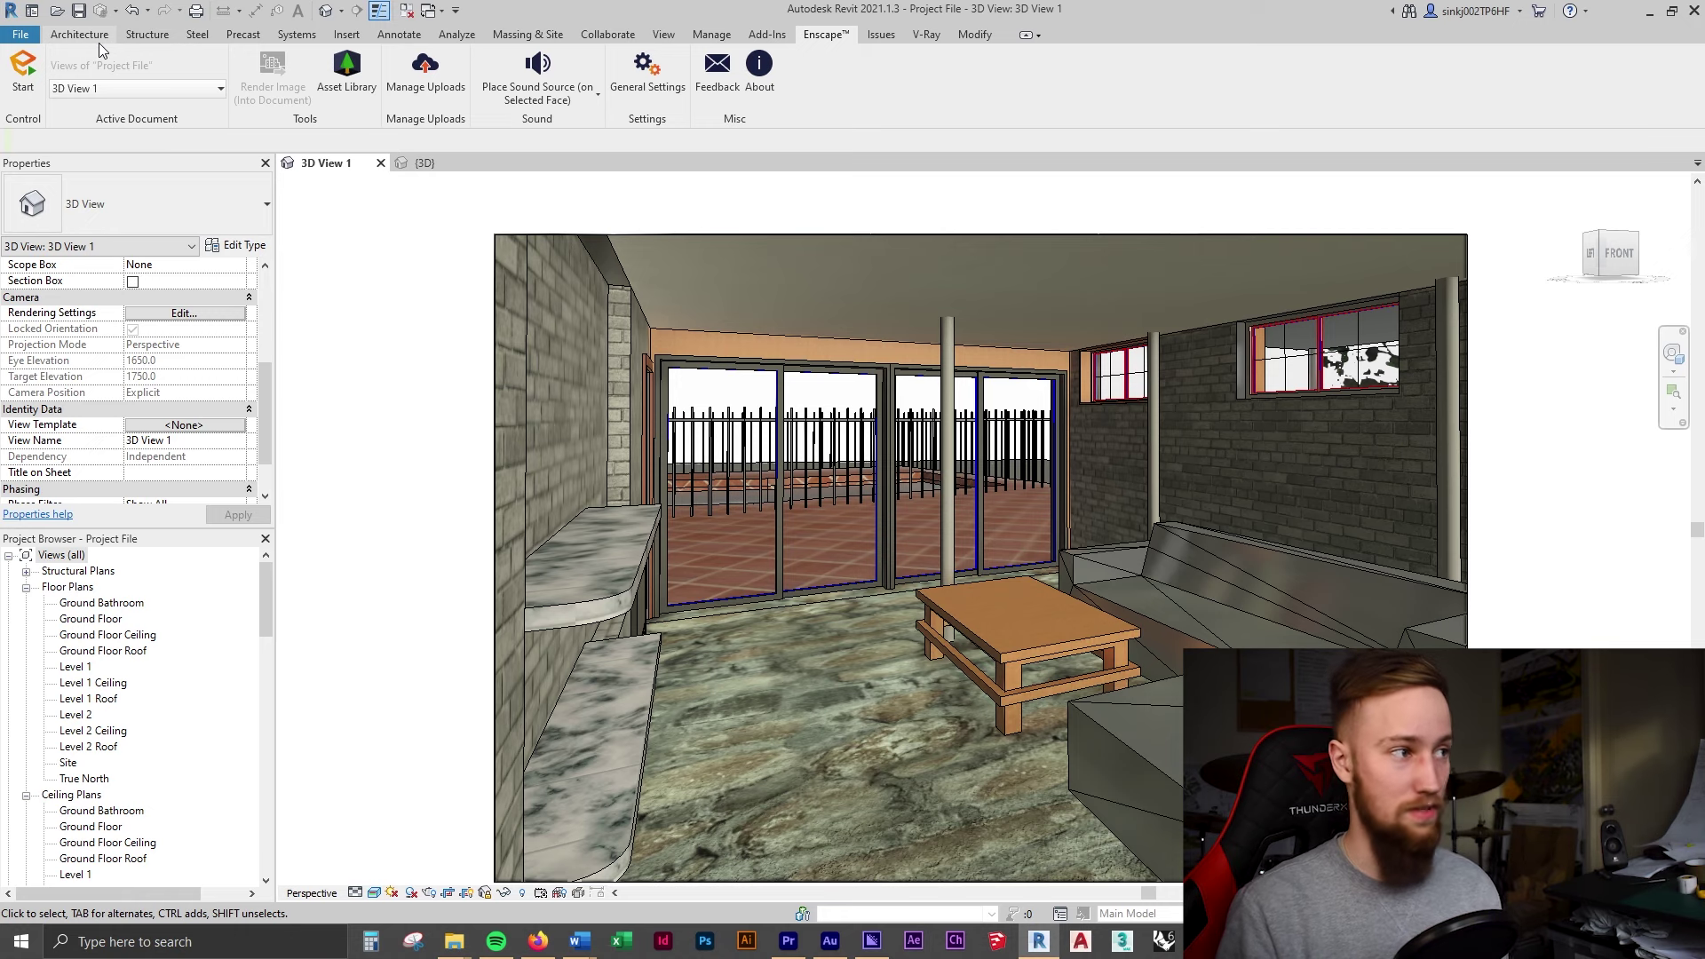
- Start a new in-place Generic Models family with the default name
click(87, 35)
click(210, 98)
click(237, 168)
scroll(827, 429, down, 3)
scroll(827, 429, down, 1)
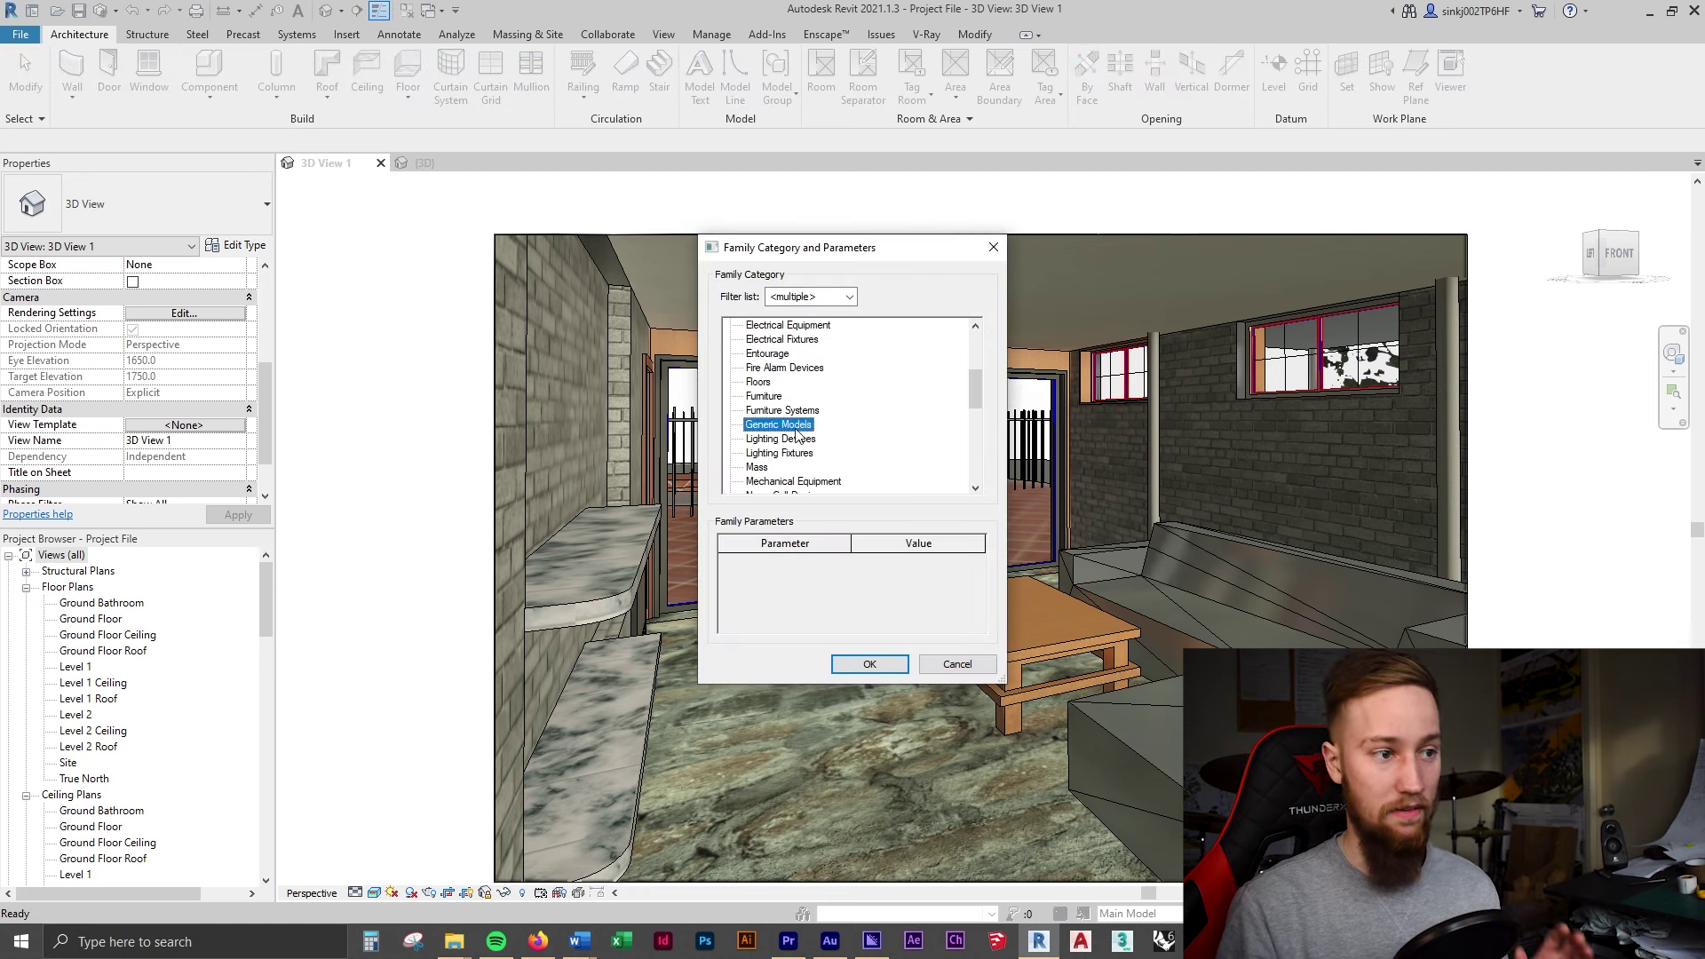
double_click(796, 430)
key(Return)
- Switch to the {3D} view and orbit to look down on the house
click(468, 163)
shift+middle_drag(1085, 627, 1020, 706)
scroll(1020, 706, up, 2)
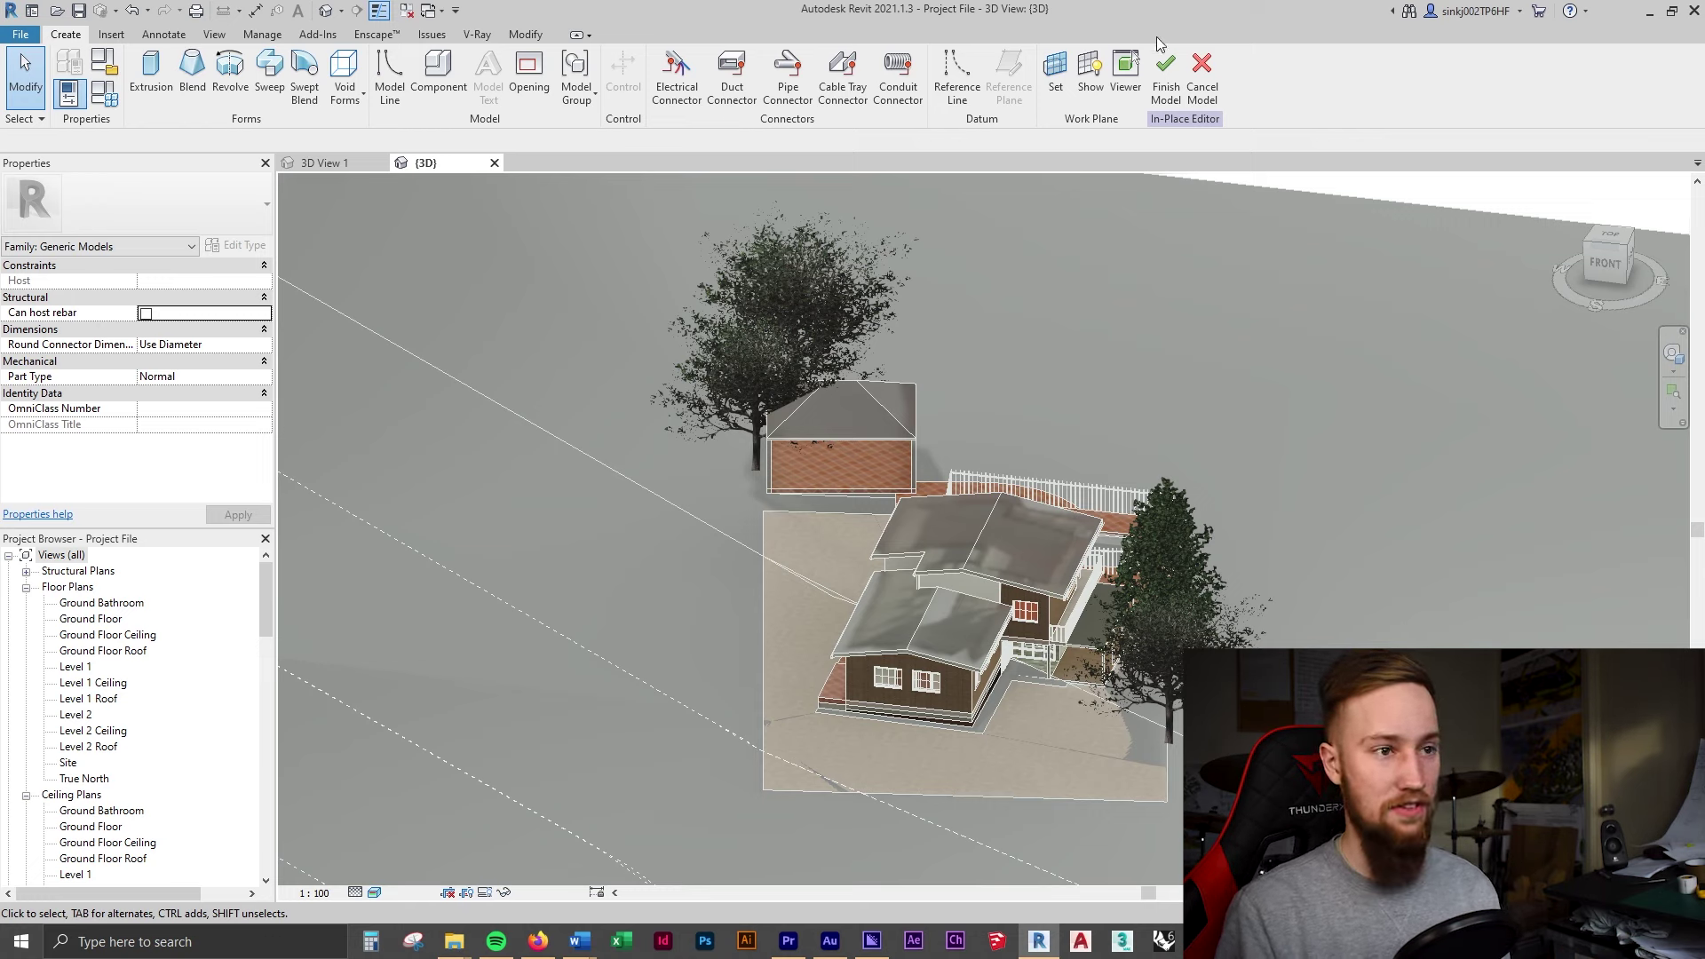
- Finish the in-place model and fit a section box (BX) around the Entry Glazing curtain wall
click(1167, 71)
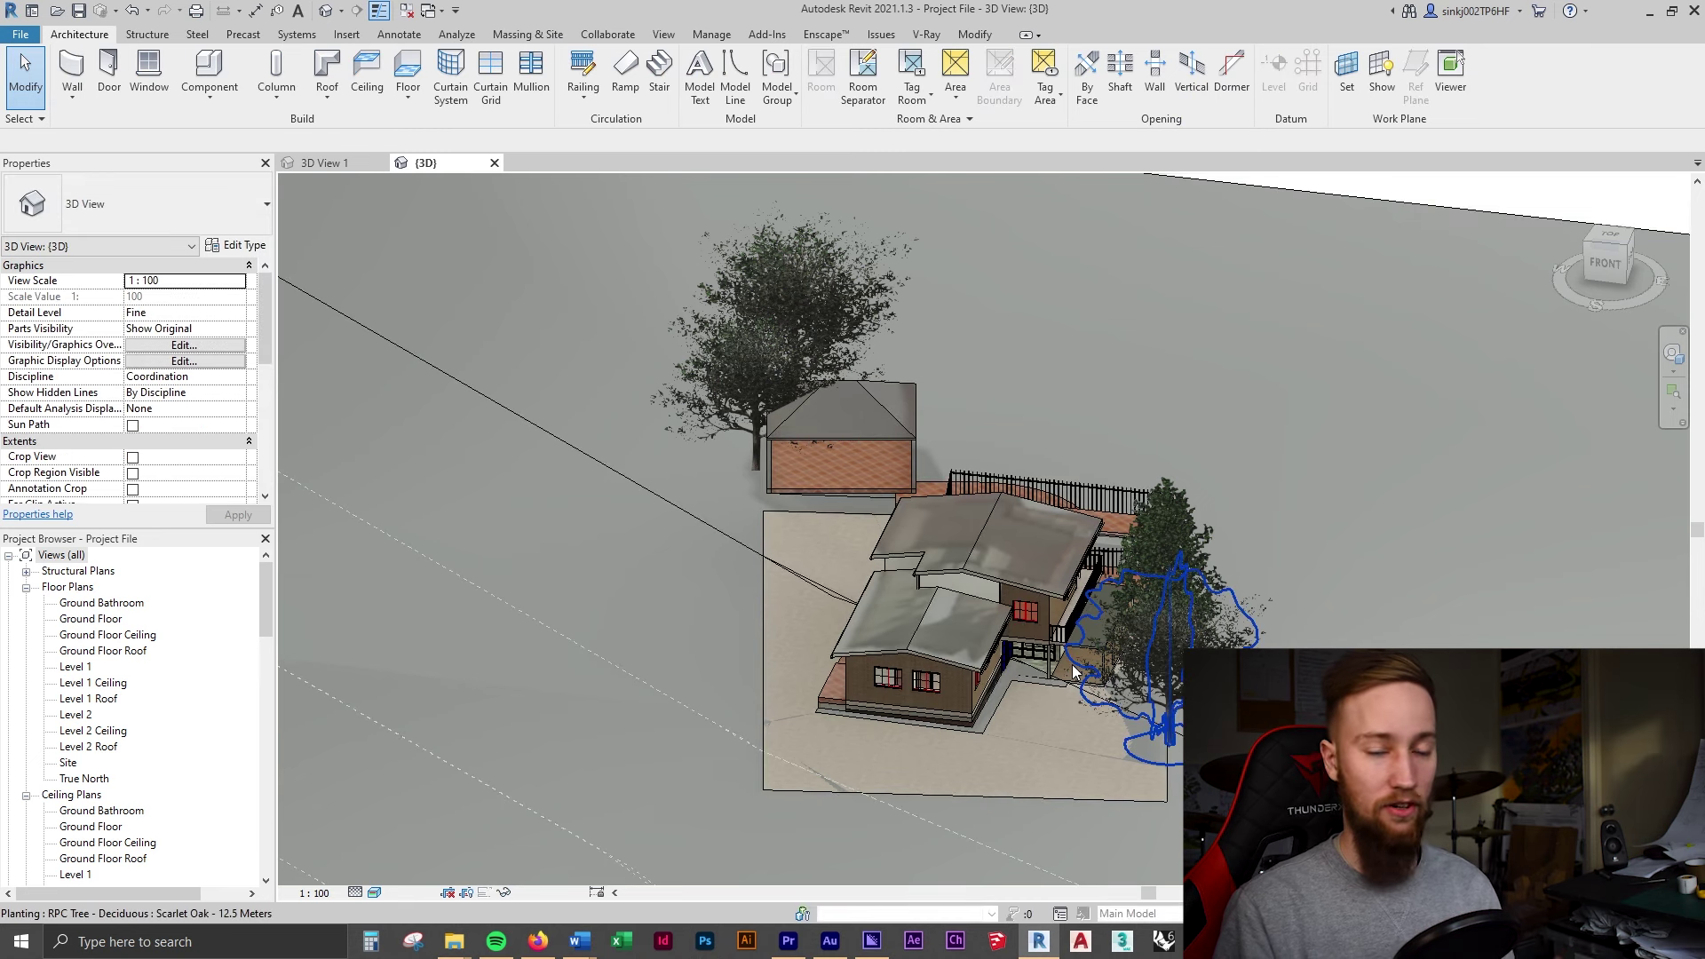
click(1042, 664)
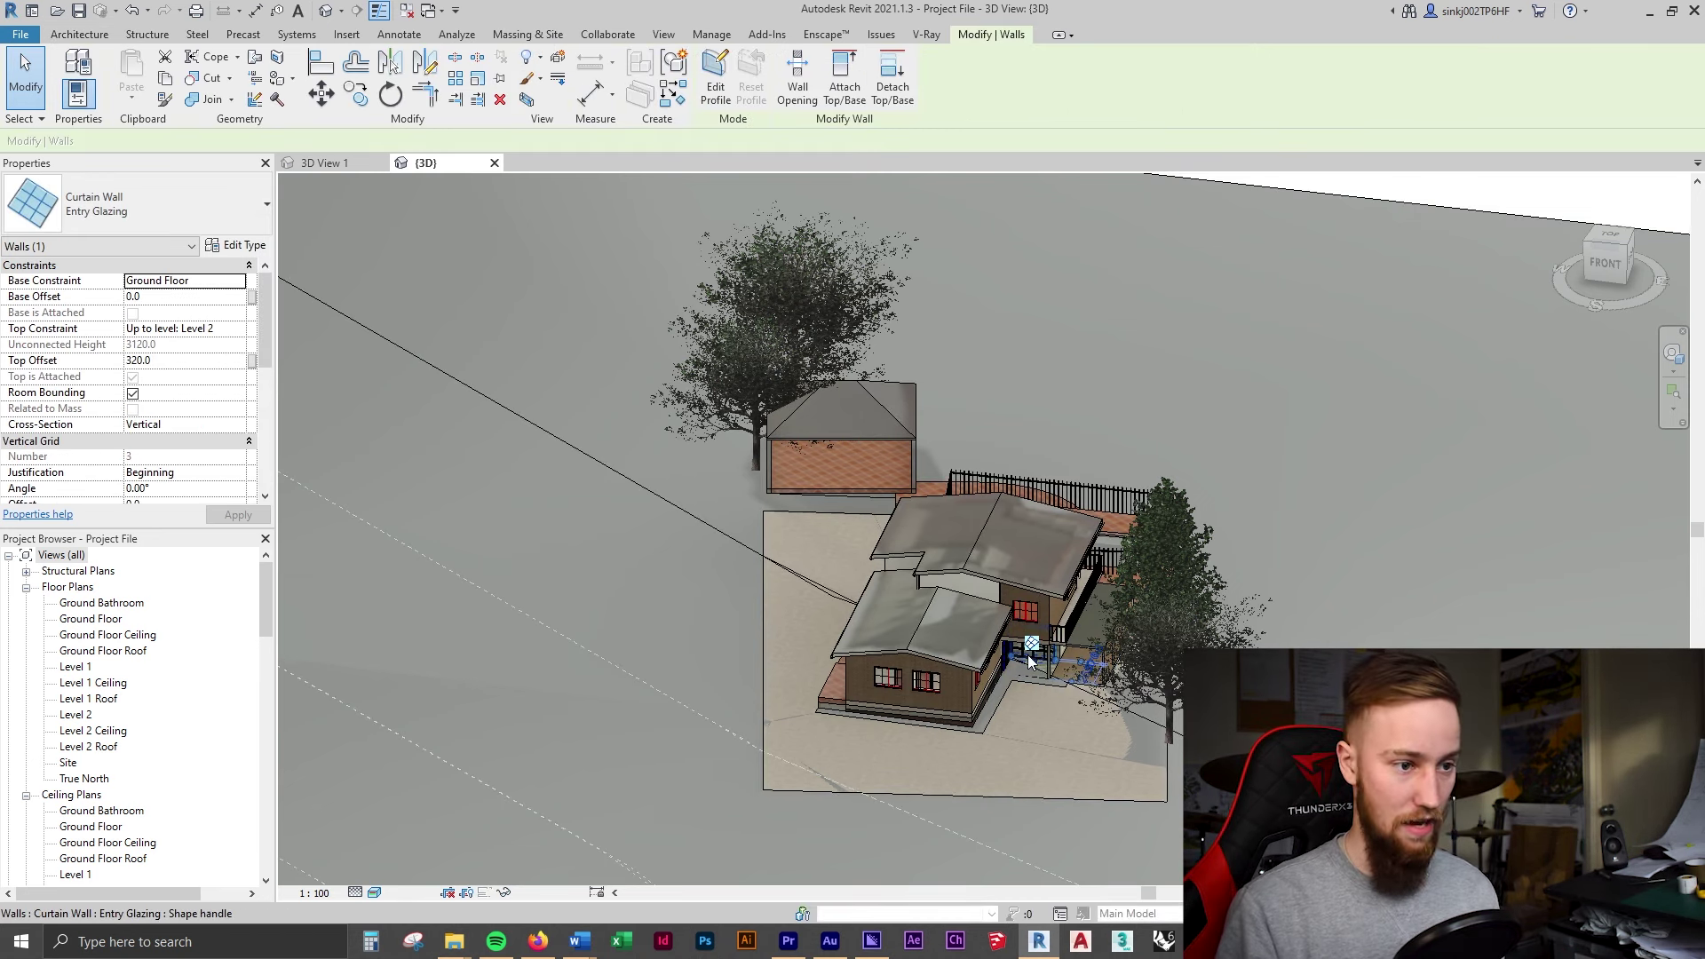
scroll(1035, 653, up, 3)
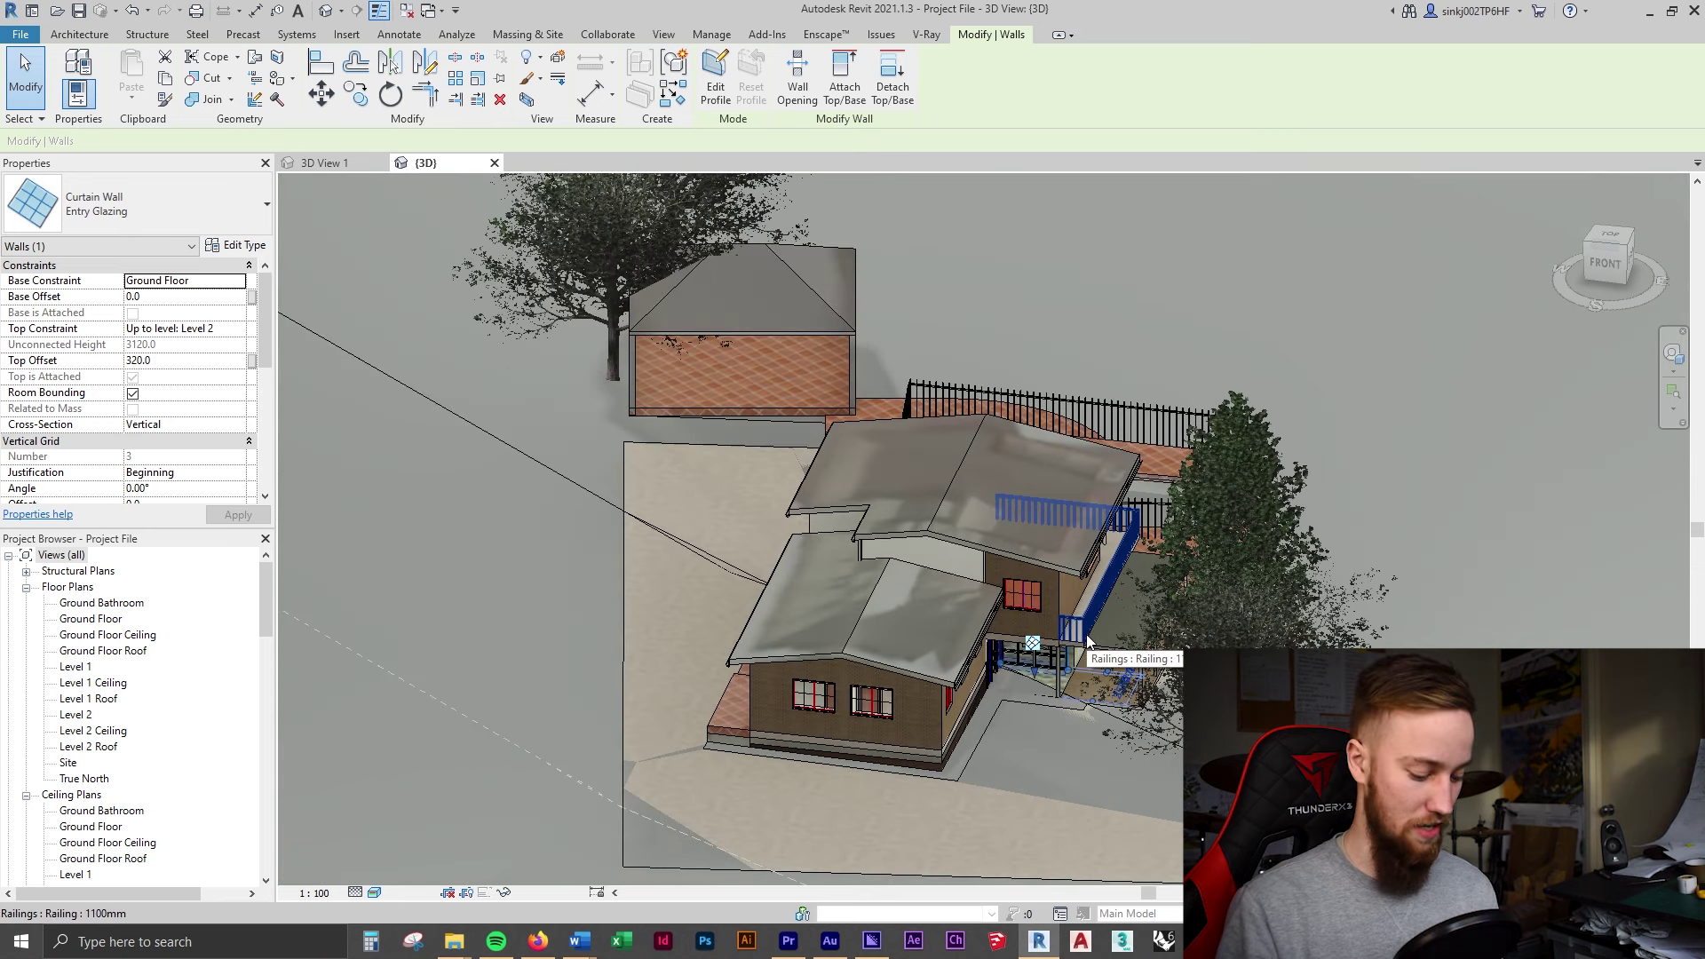
key(b)
key(x)
scroll(891, 624, down, 5)
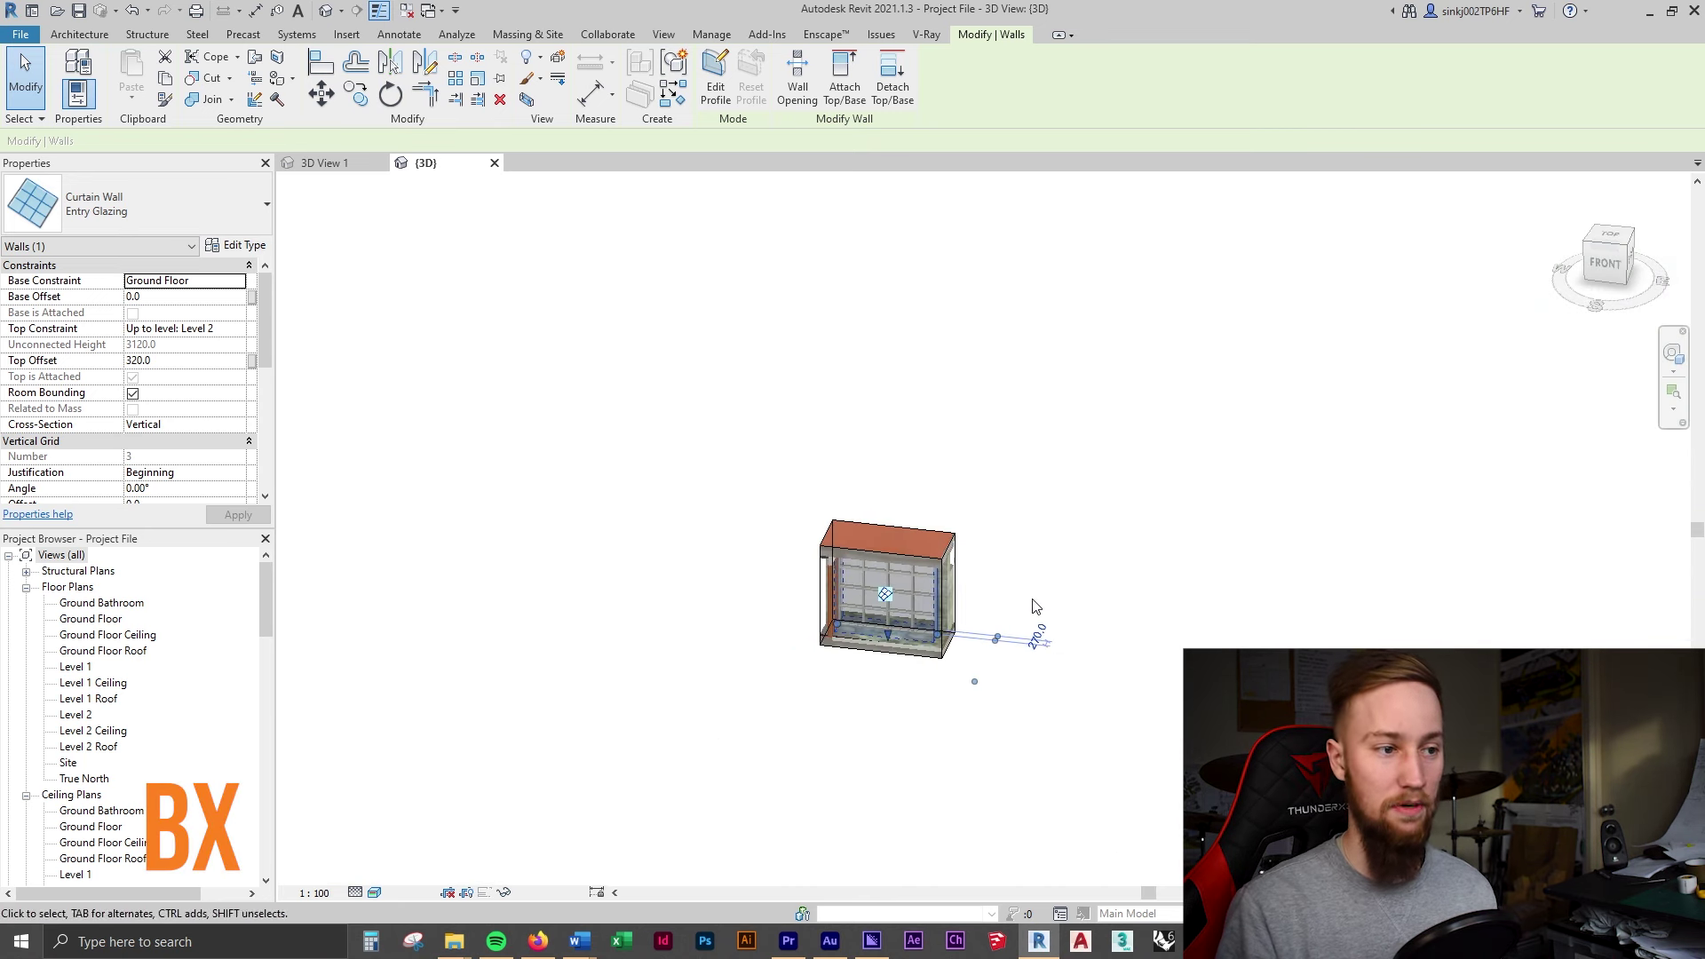
shift+middle_drag(890, 625, 950, 551)
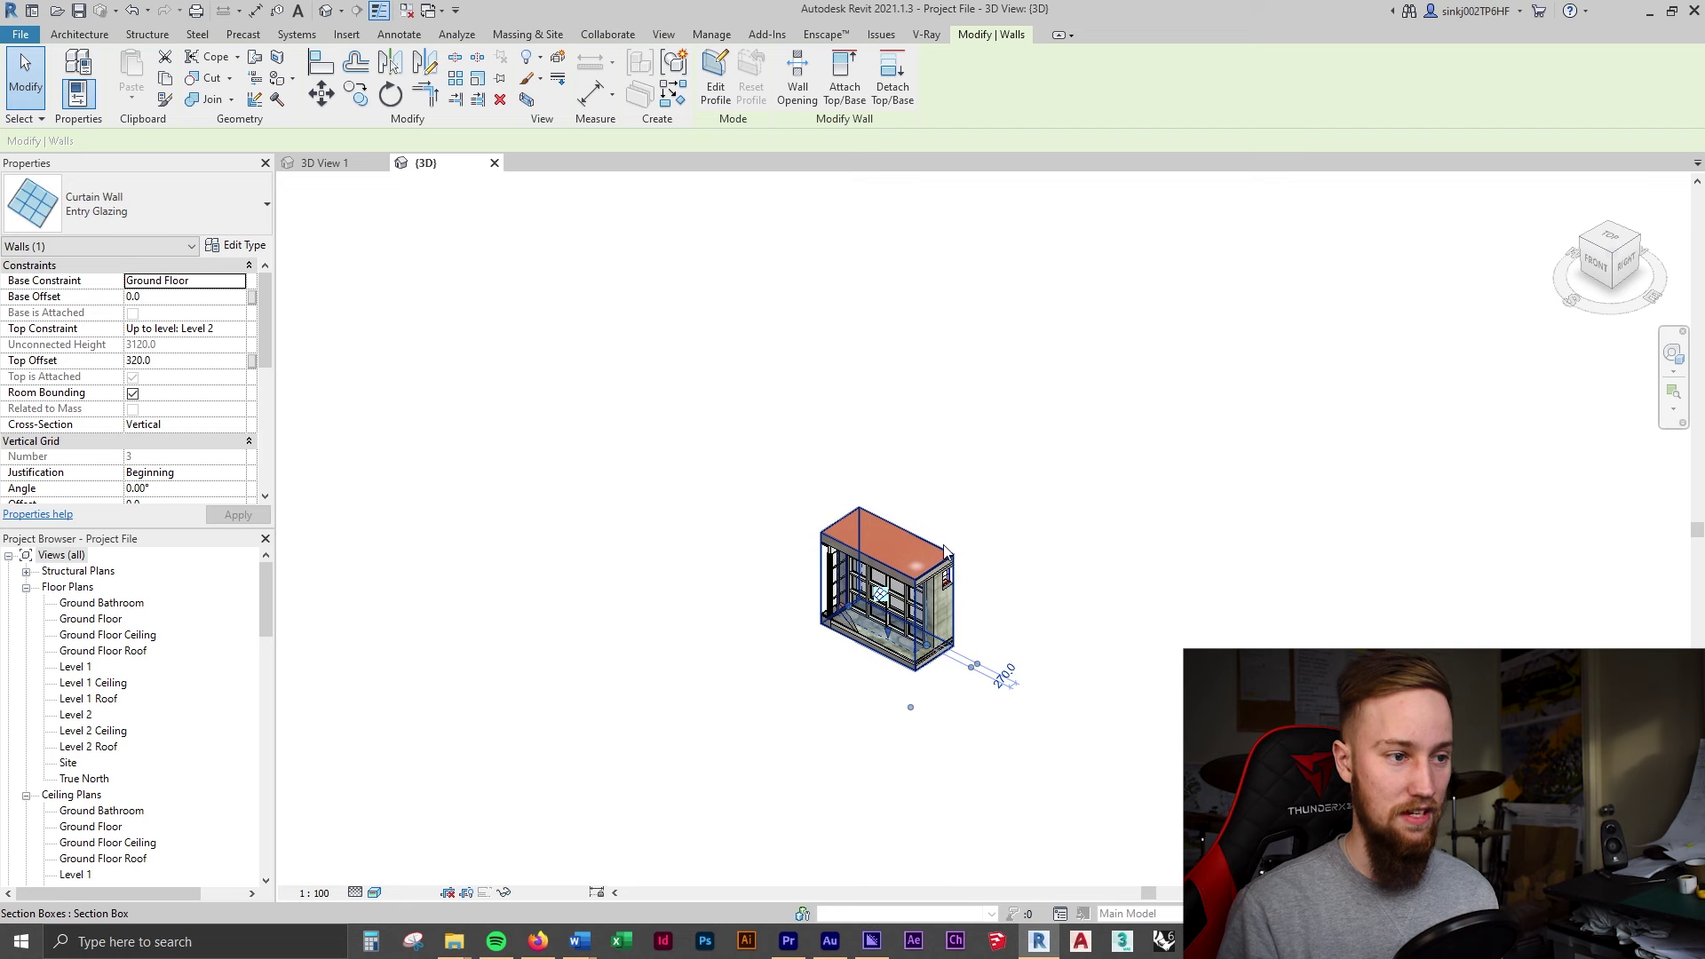
scroll(916, 583, up, 5)
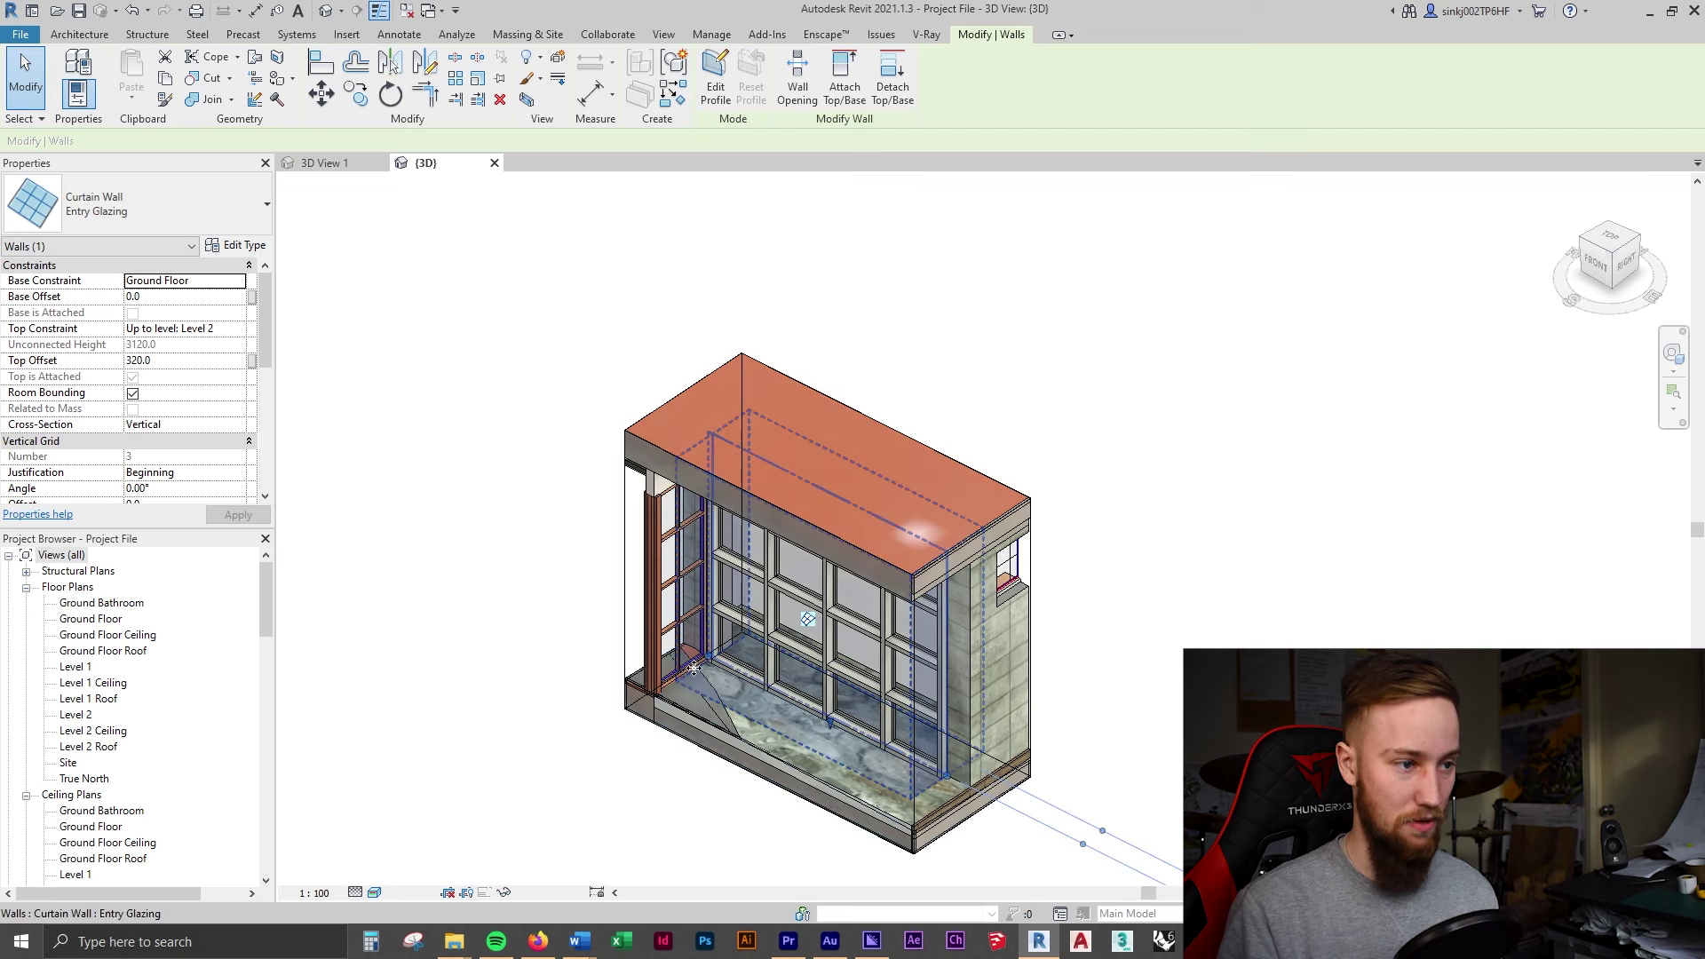
- Enlarge the section box to expose the games room interior
key(Escape)
click(869, 579)
drag(884, 567, 1385, 277)
scroll(904, 420, down, 3)
shift+middle_drag(904, 420, 1101, 684)
scroll(1075, 644, down, 3)
scroll(1108, 660, up, 3)
- Start another in-place Generic Models family, keeping its default name
key(Escape)
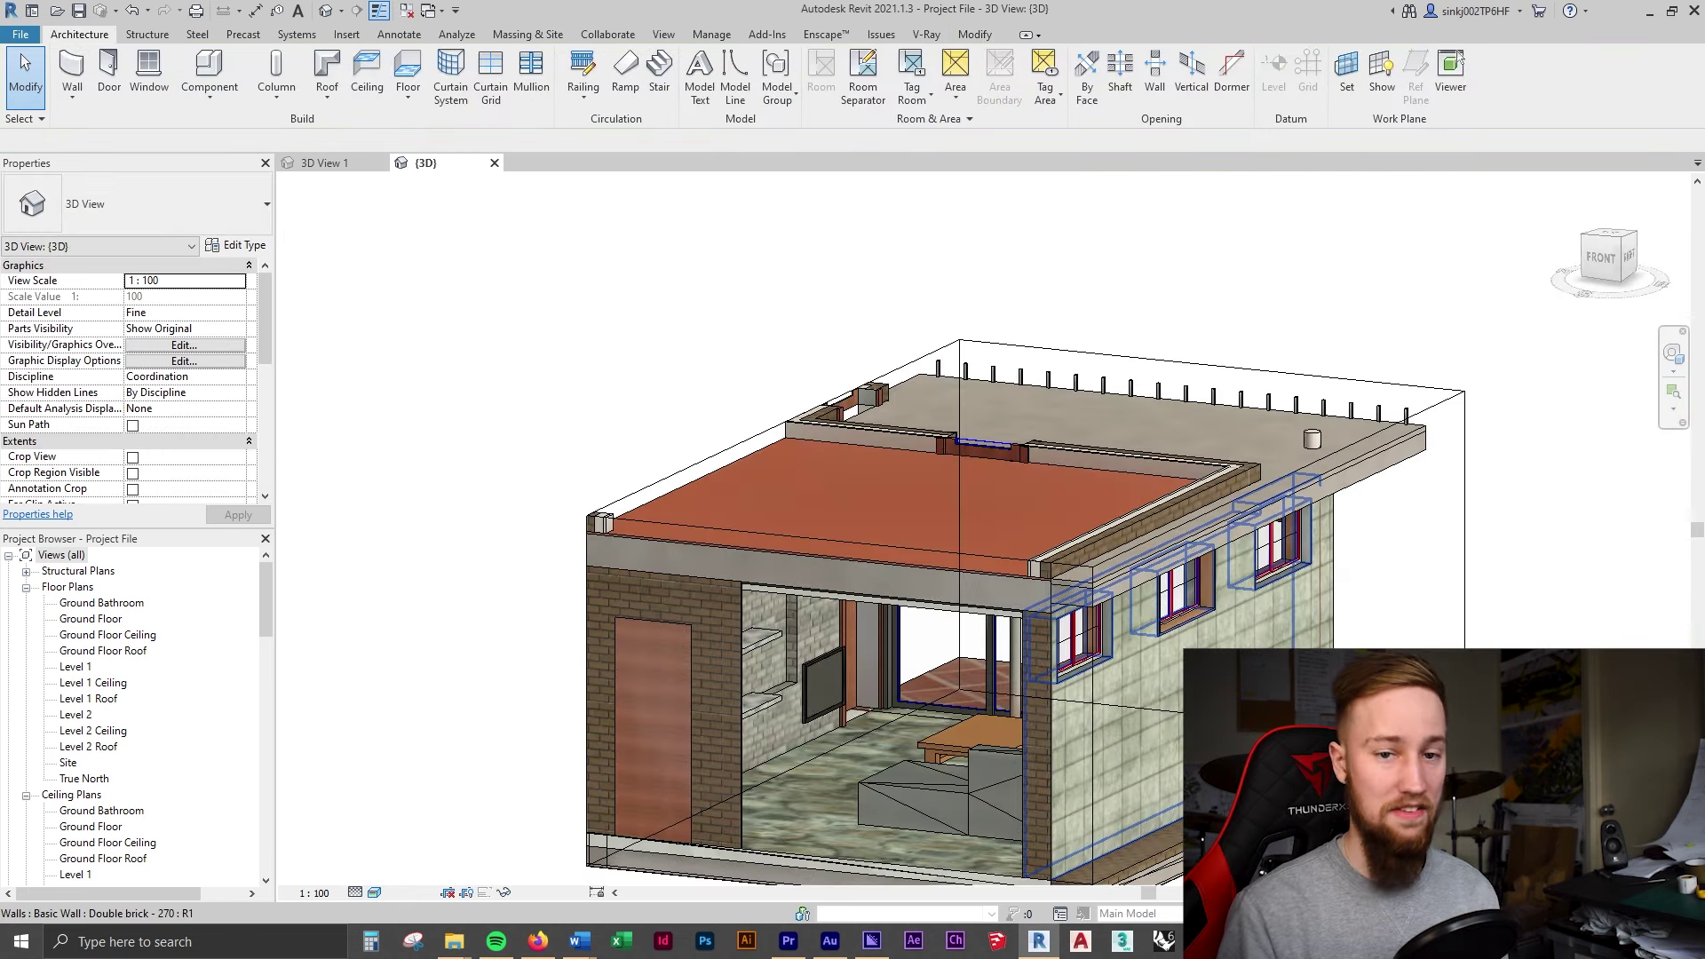
shift+middle_drag(1101, 684, 1030, 675)
click(213, 100)
click(213, 168)
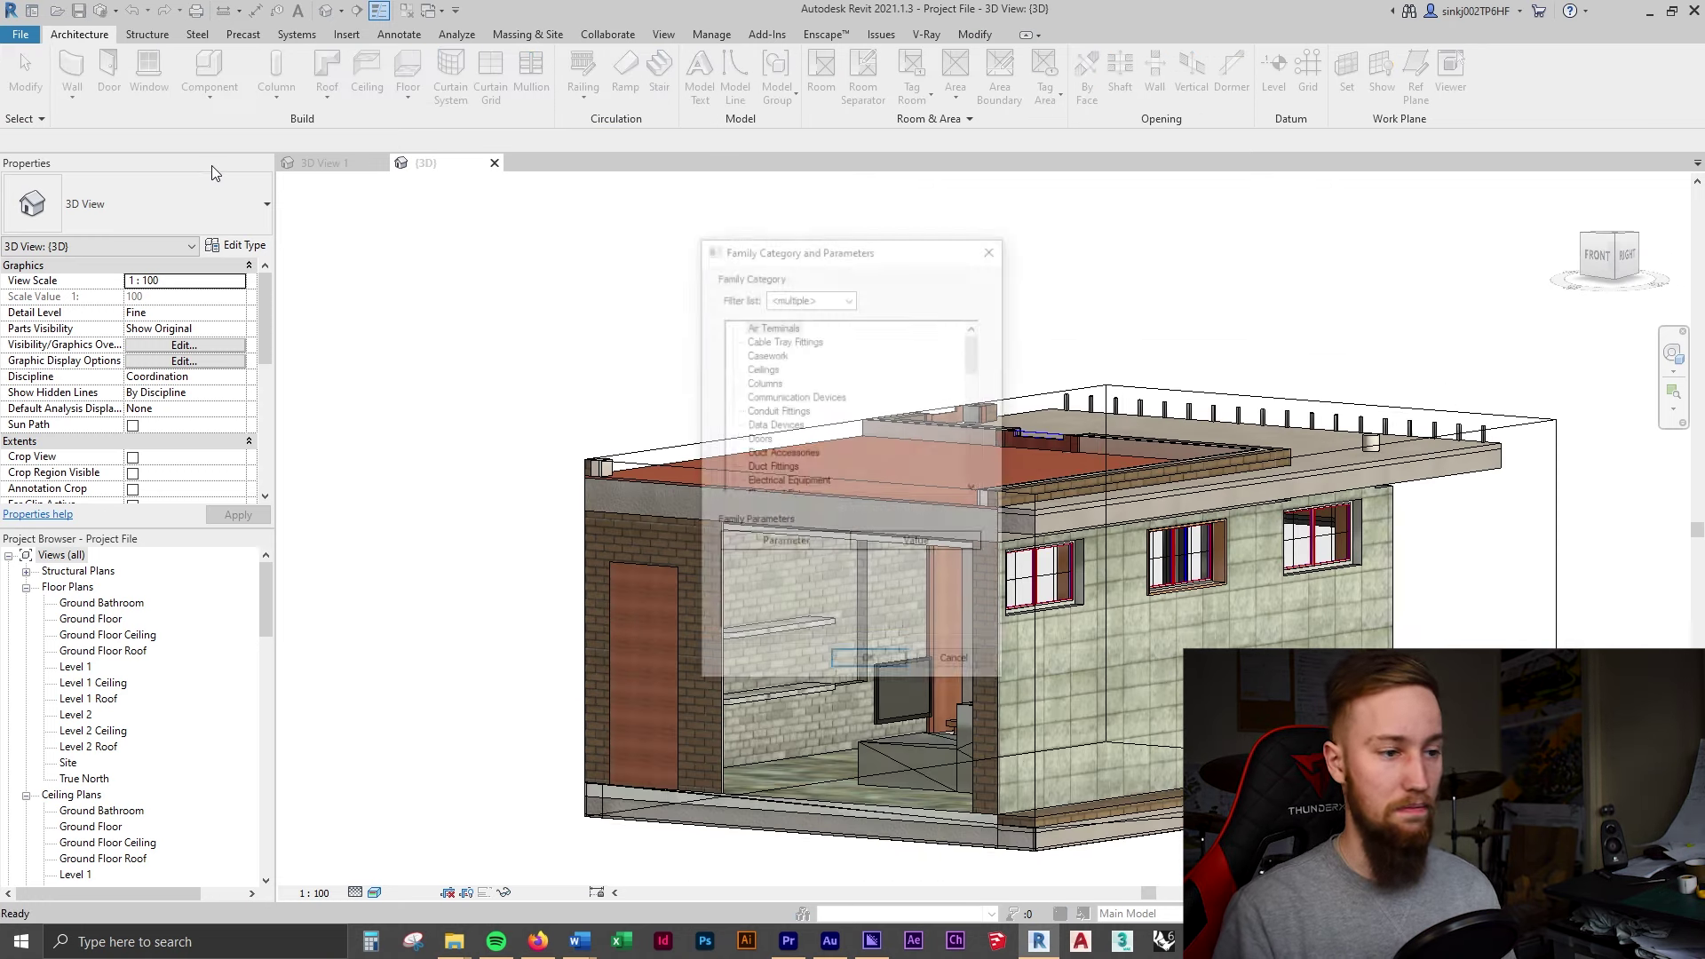
key(t)
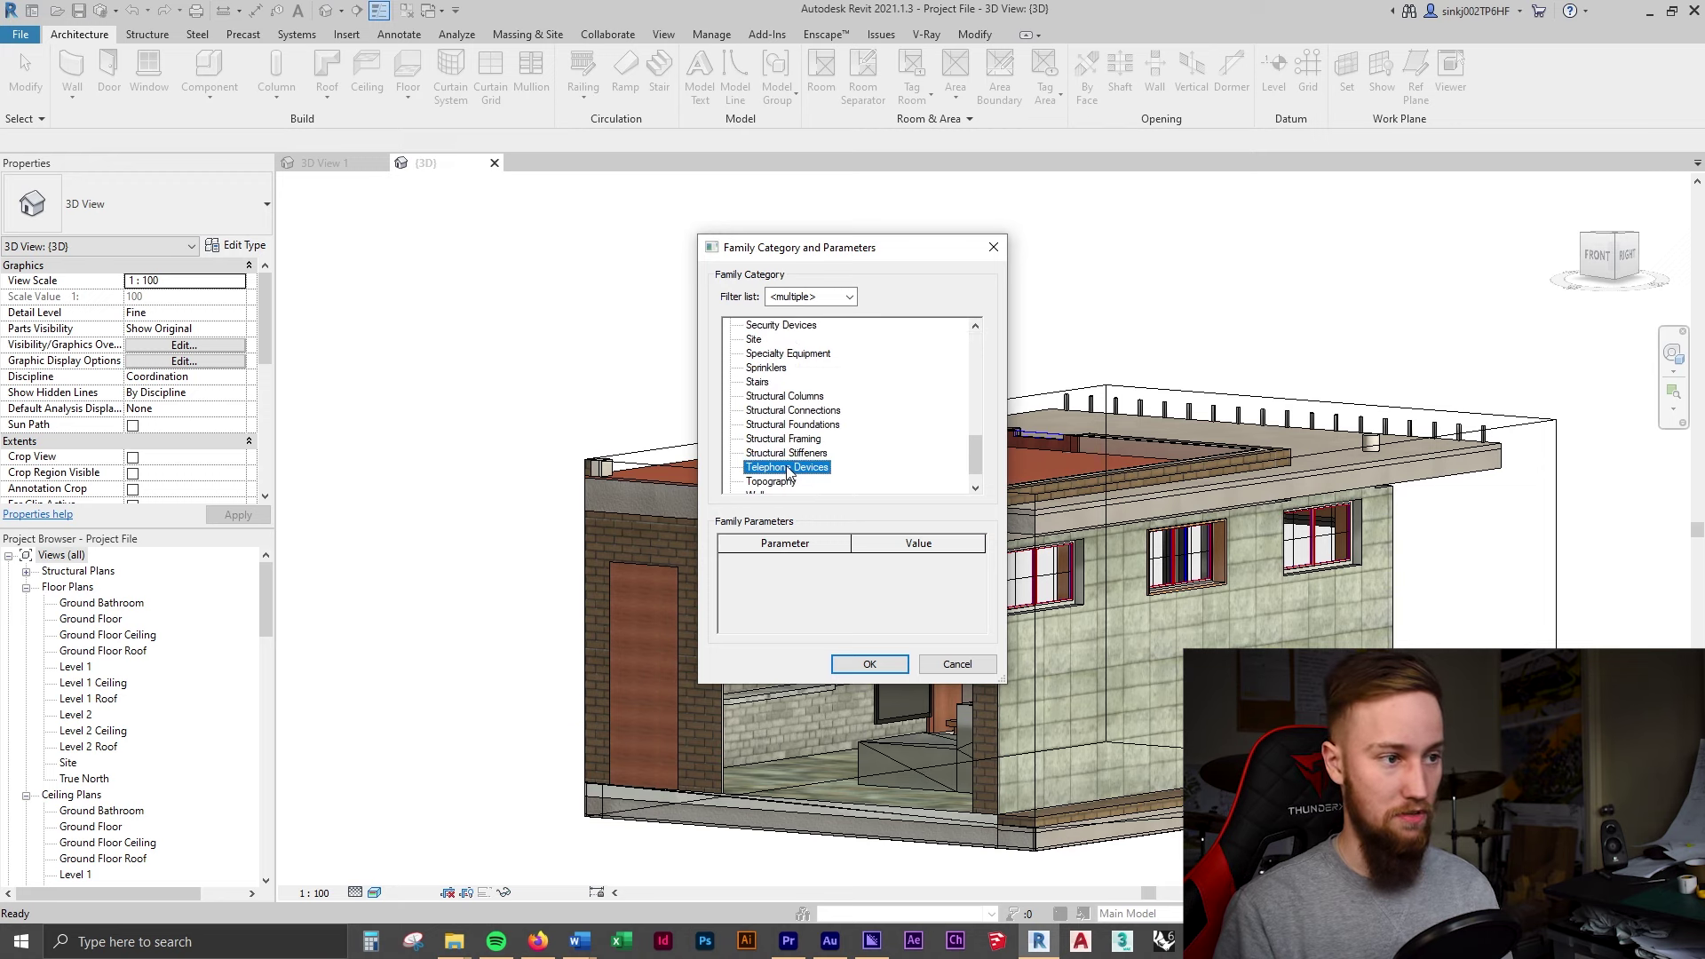
click(767, 340)
key(Return)
click(821, 637)
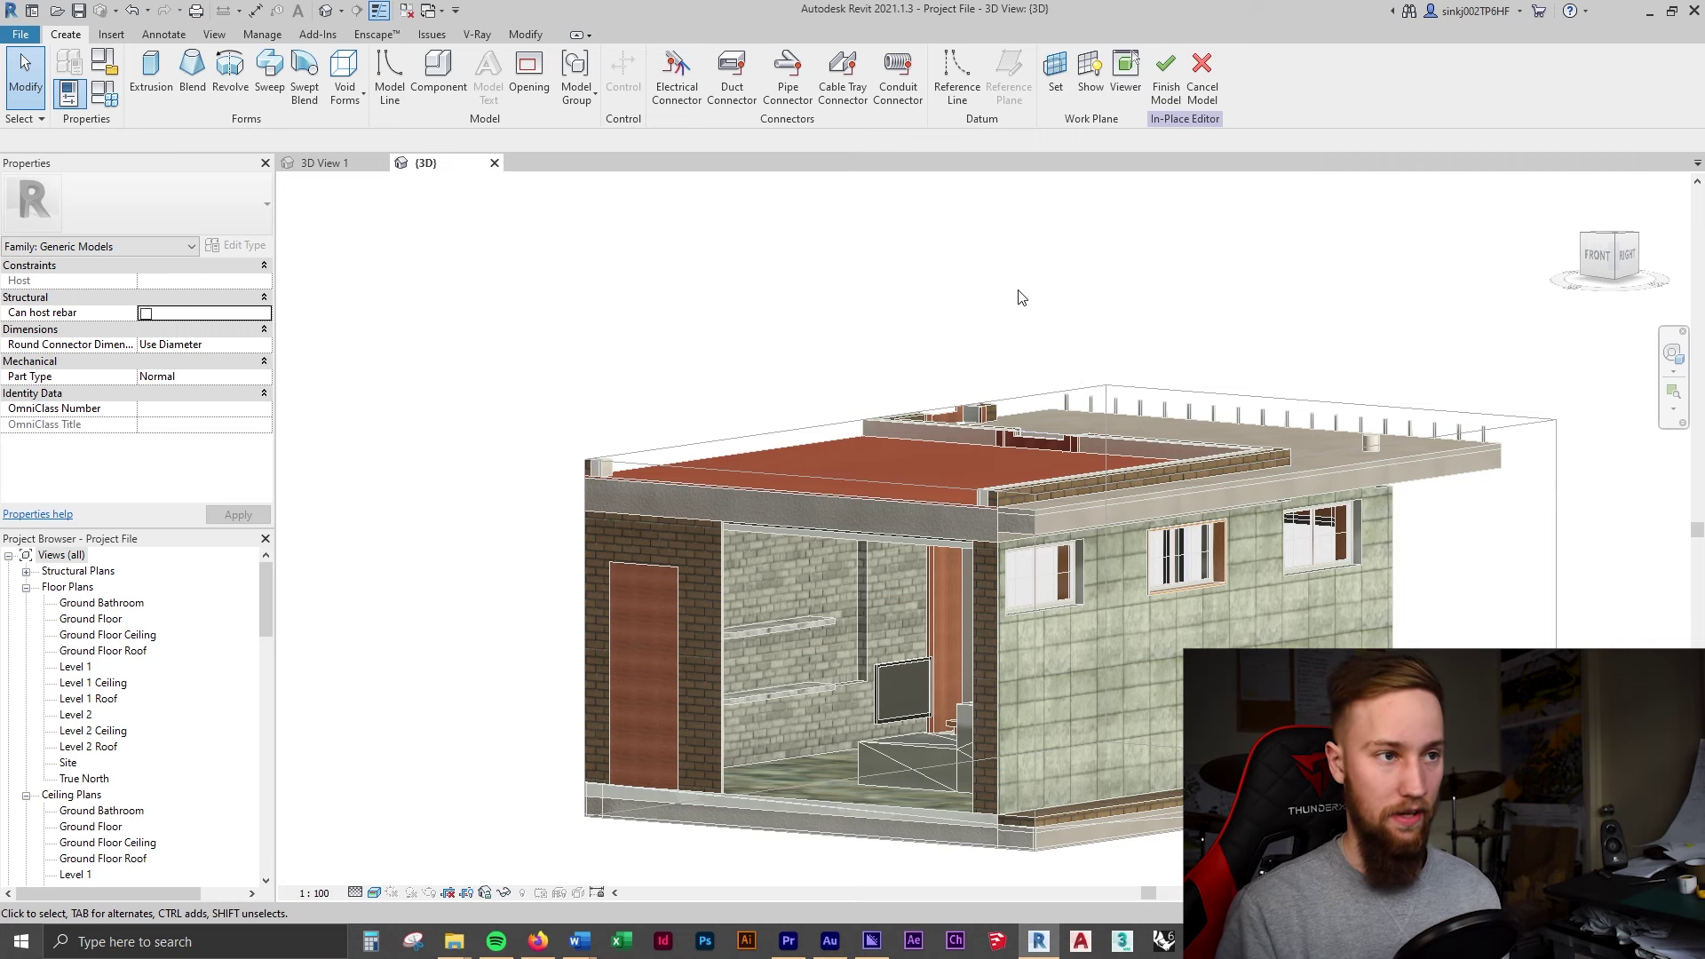
- Set the family's work plane to Level : Ground Floor Ceiling
click(1054, 89)
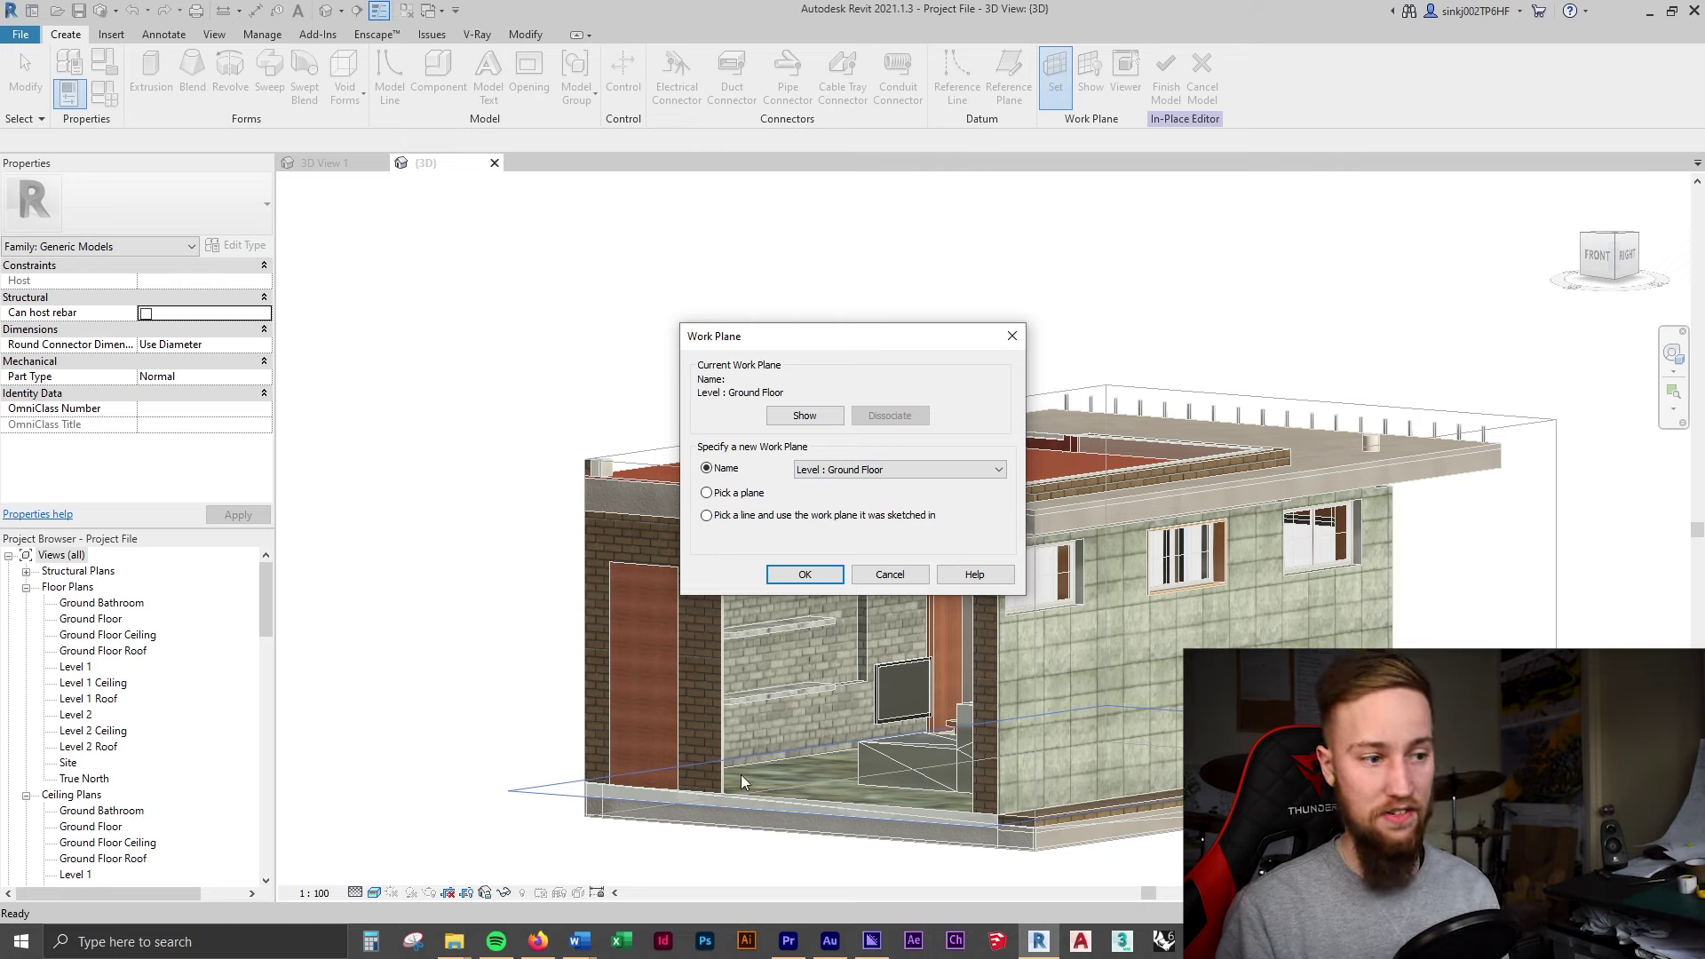
click(850, 471)
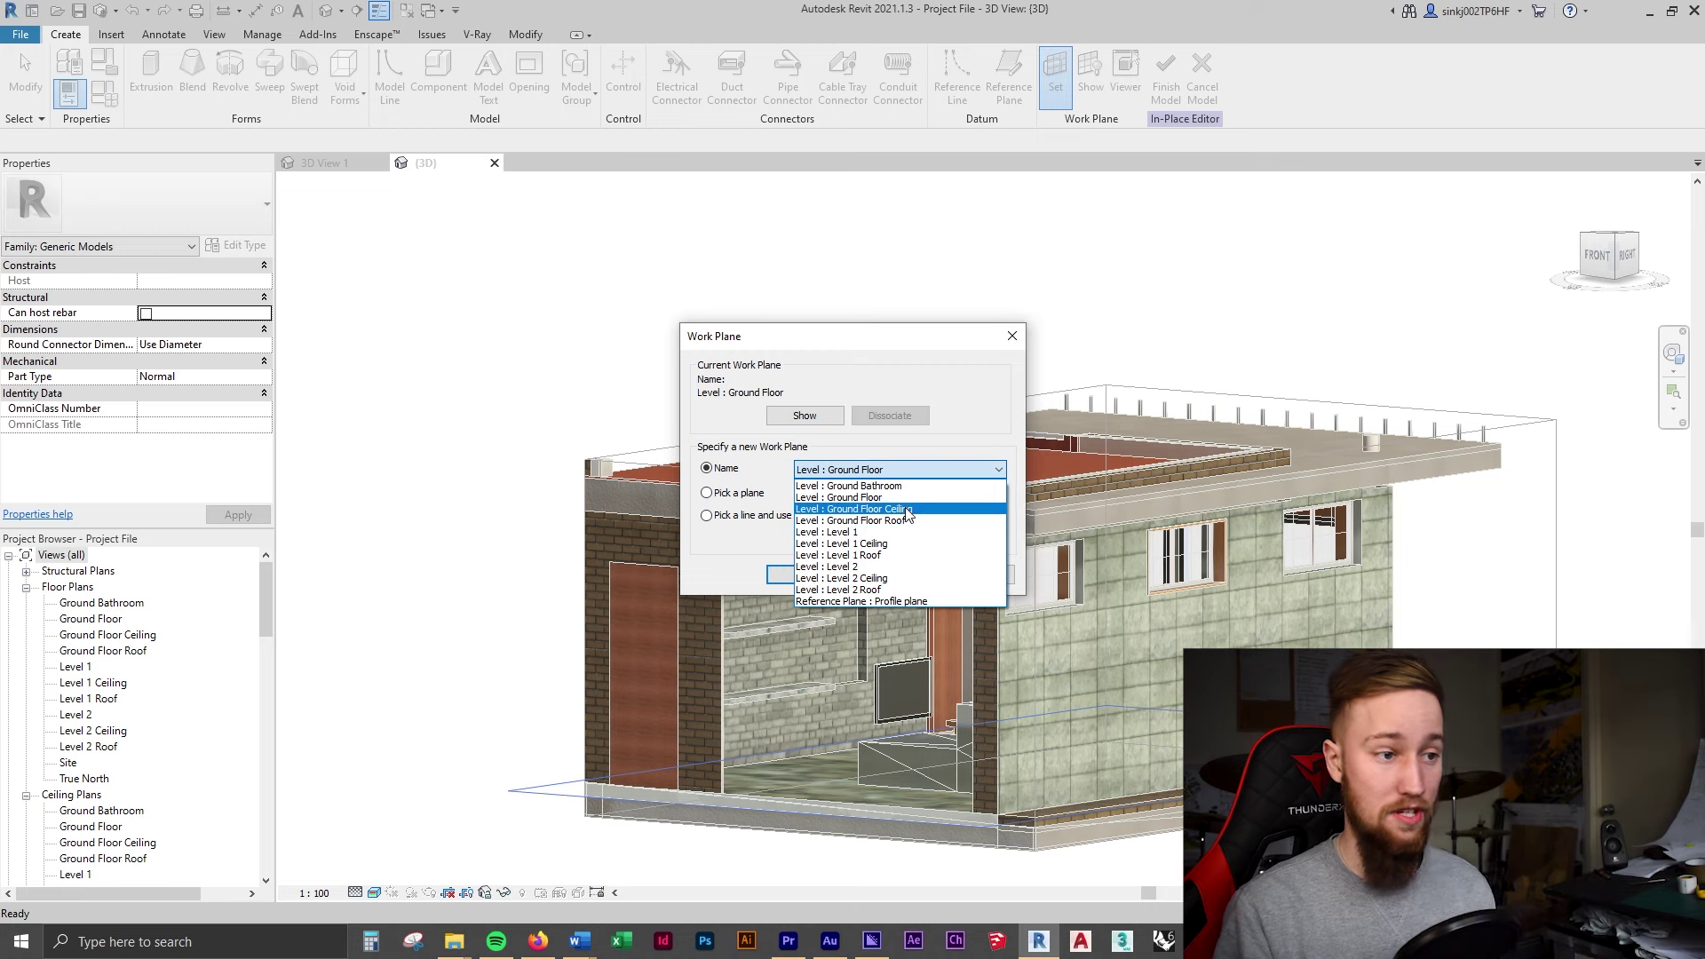
click(907, 510)
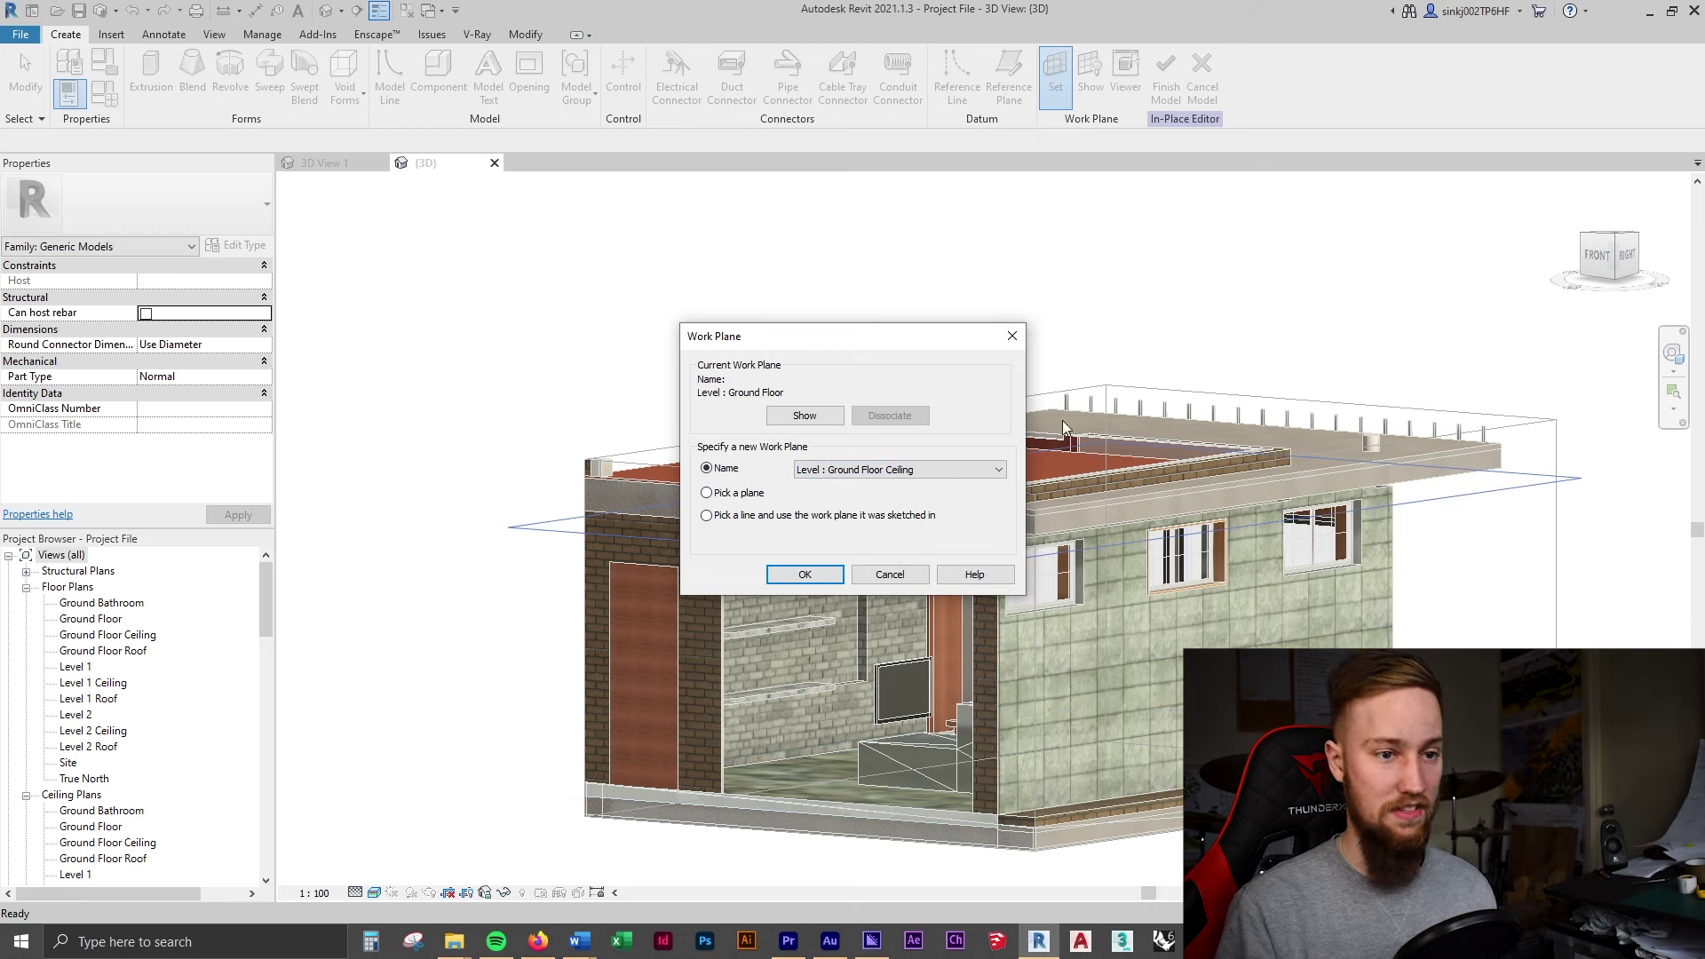
click(805, 574)
- Orbit to view from below, then start a Sweep and enter Sketch Path mode
shift+middle_drag(808, 579, 870, 505)
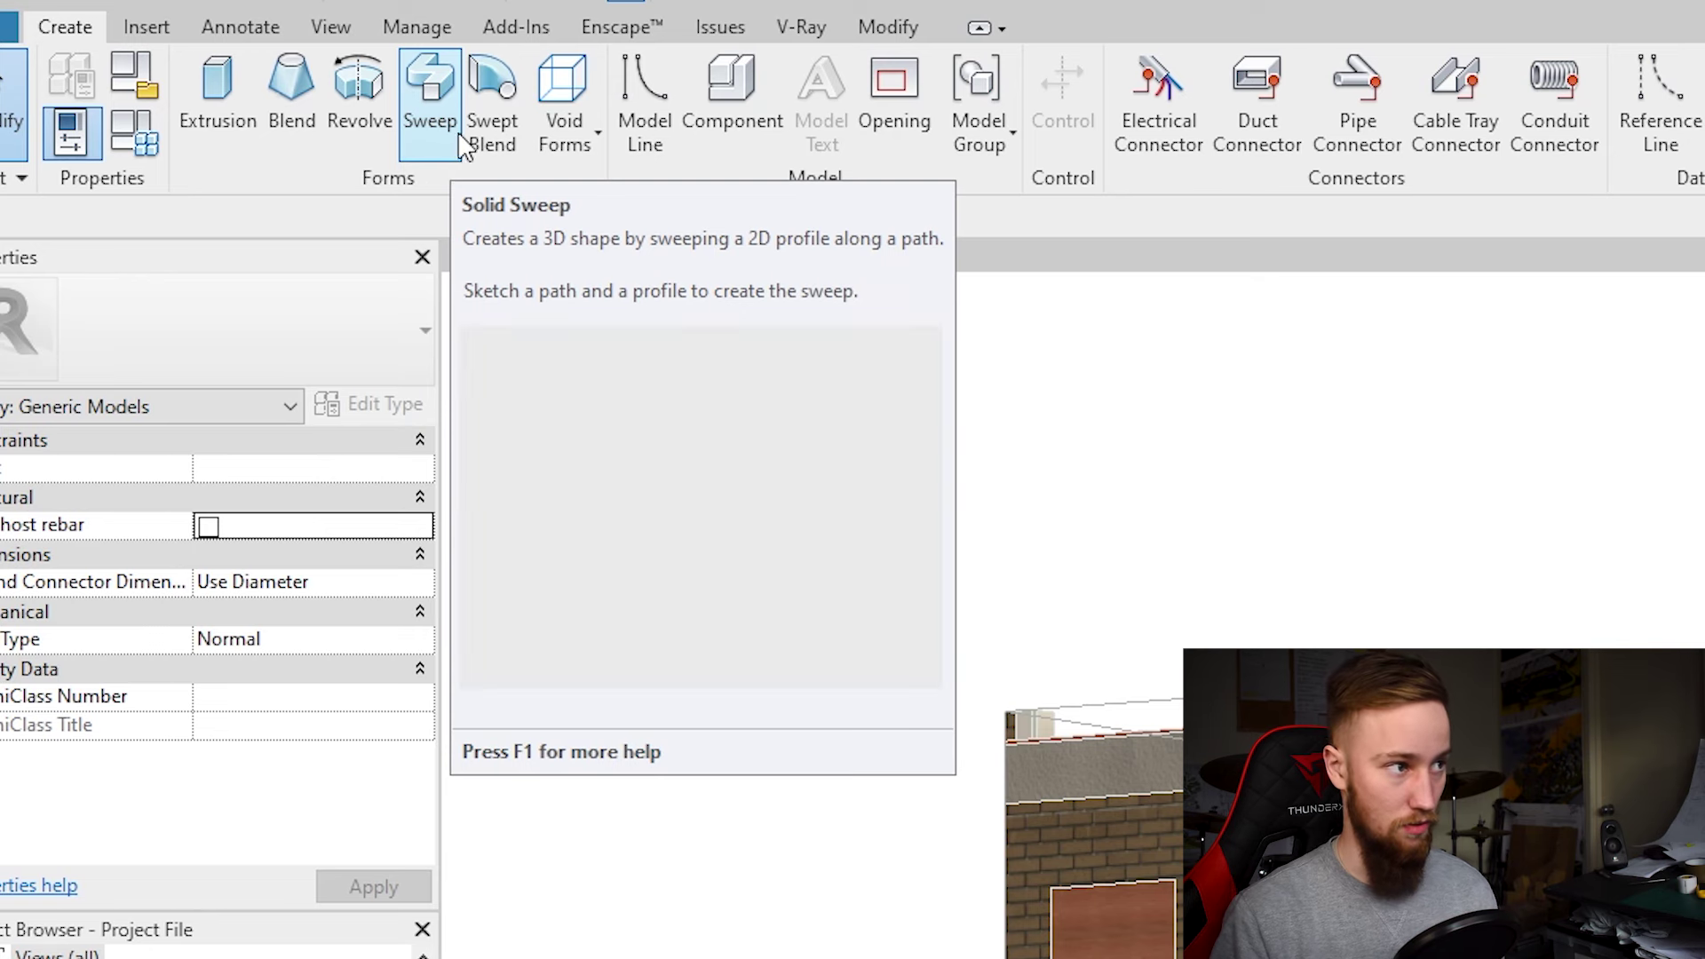
click(455, 128)
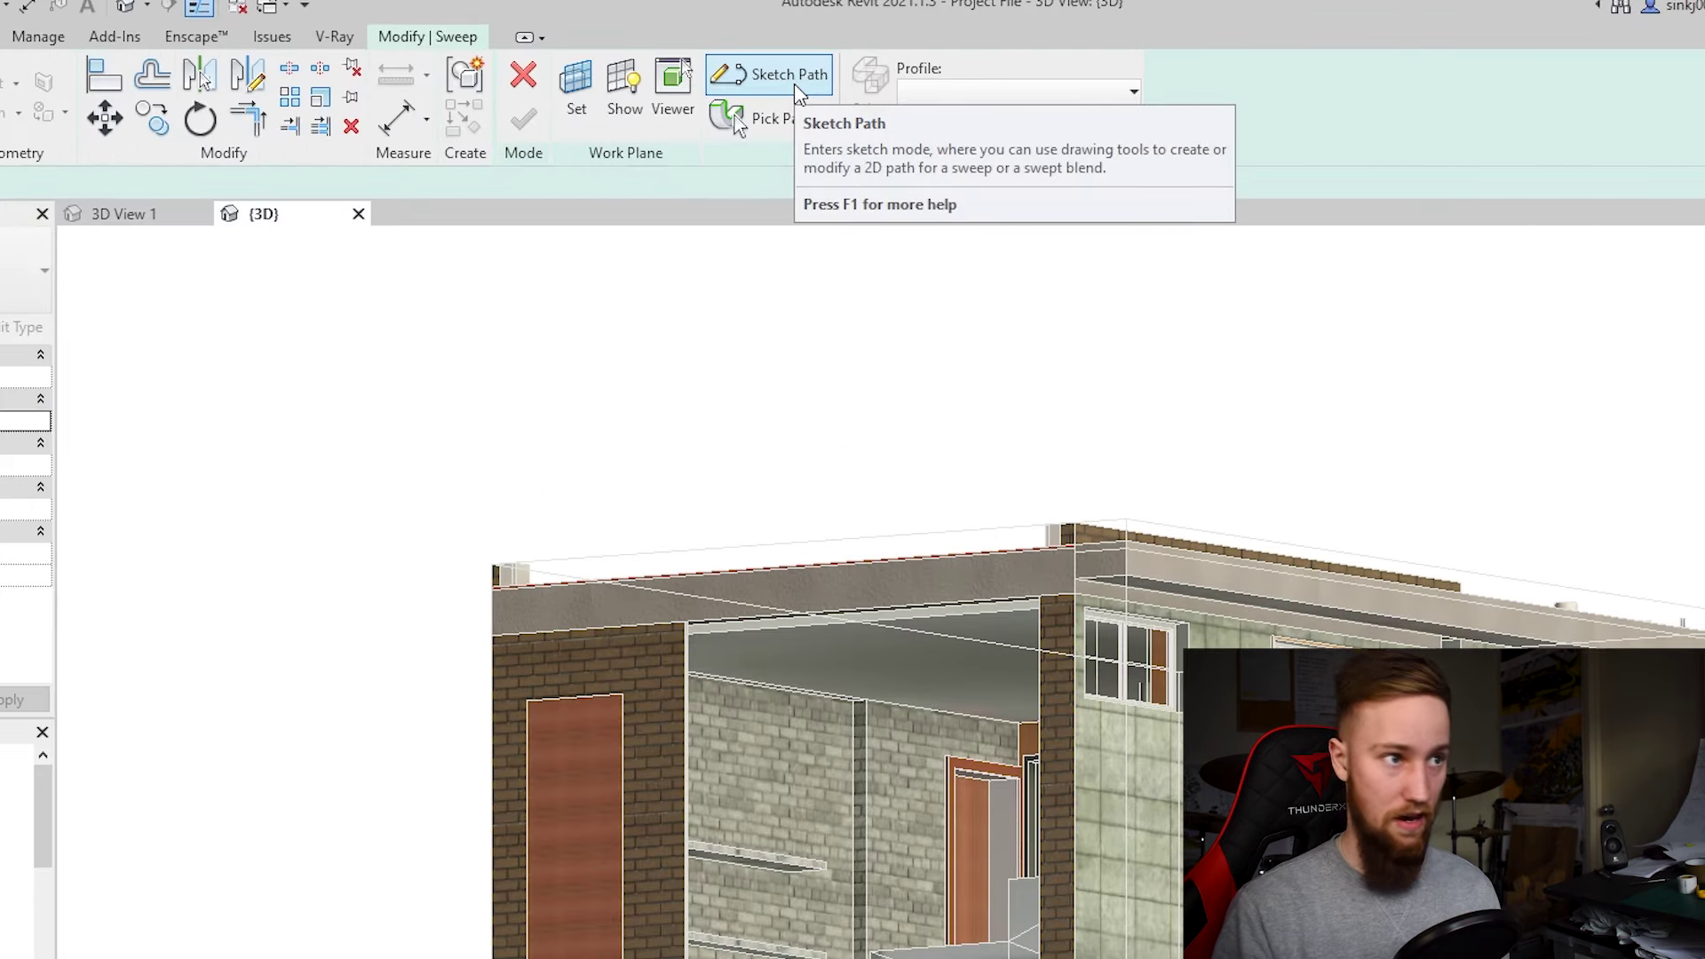
click(794, 85)
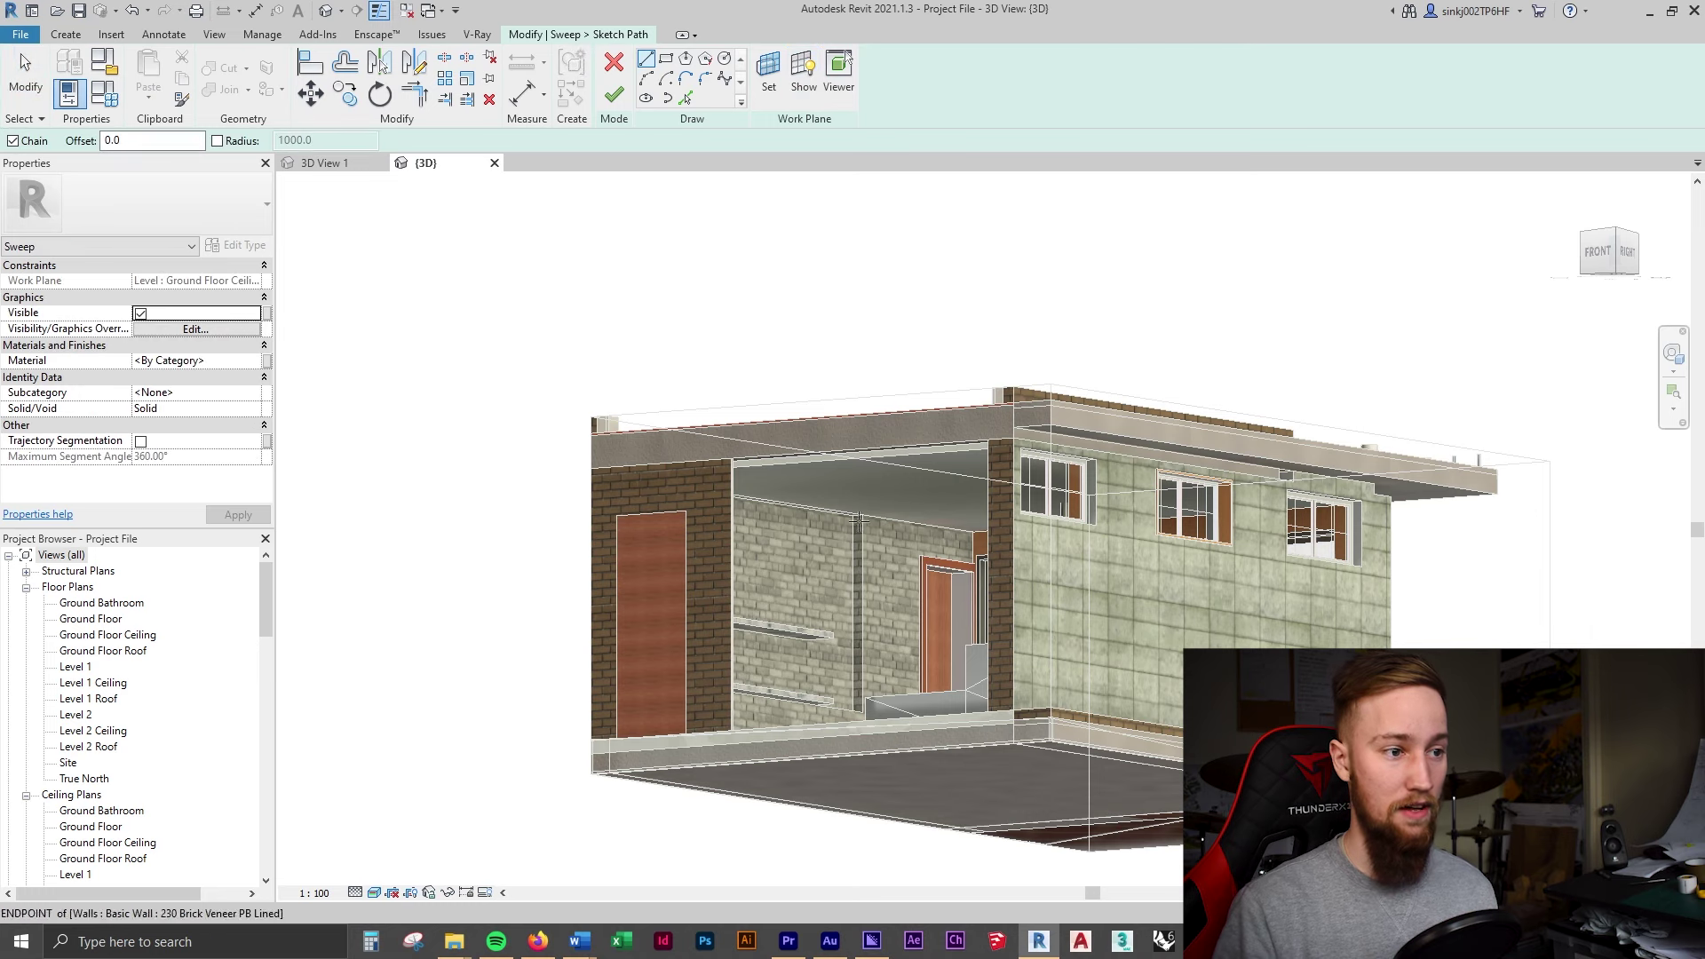
- Pick the ceiling edge above the inner brick wall as the first sweep path line
shift+middle_drag(874, 555, 1021, 621)
click(687, 97)
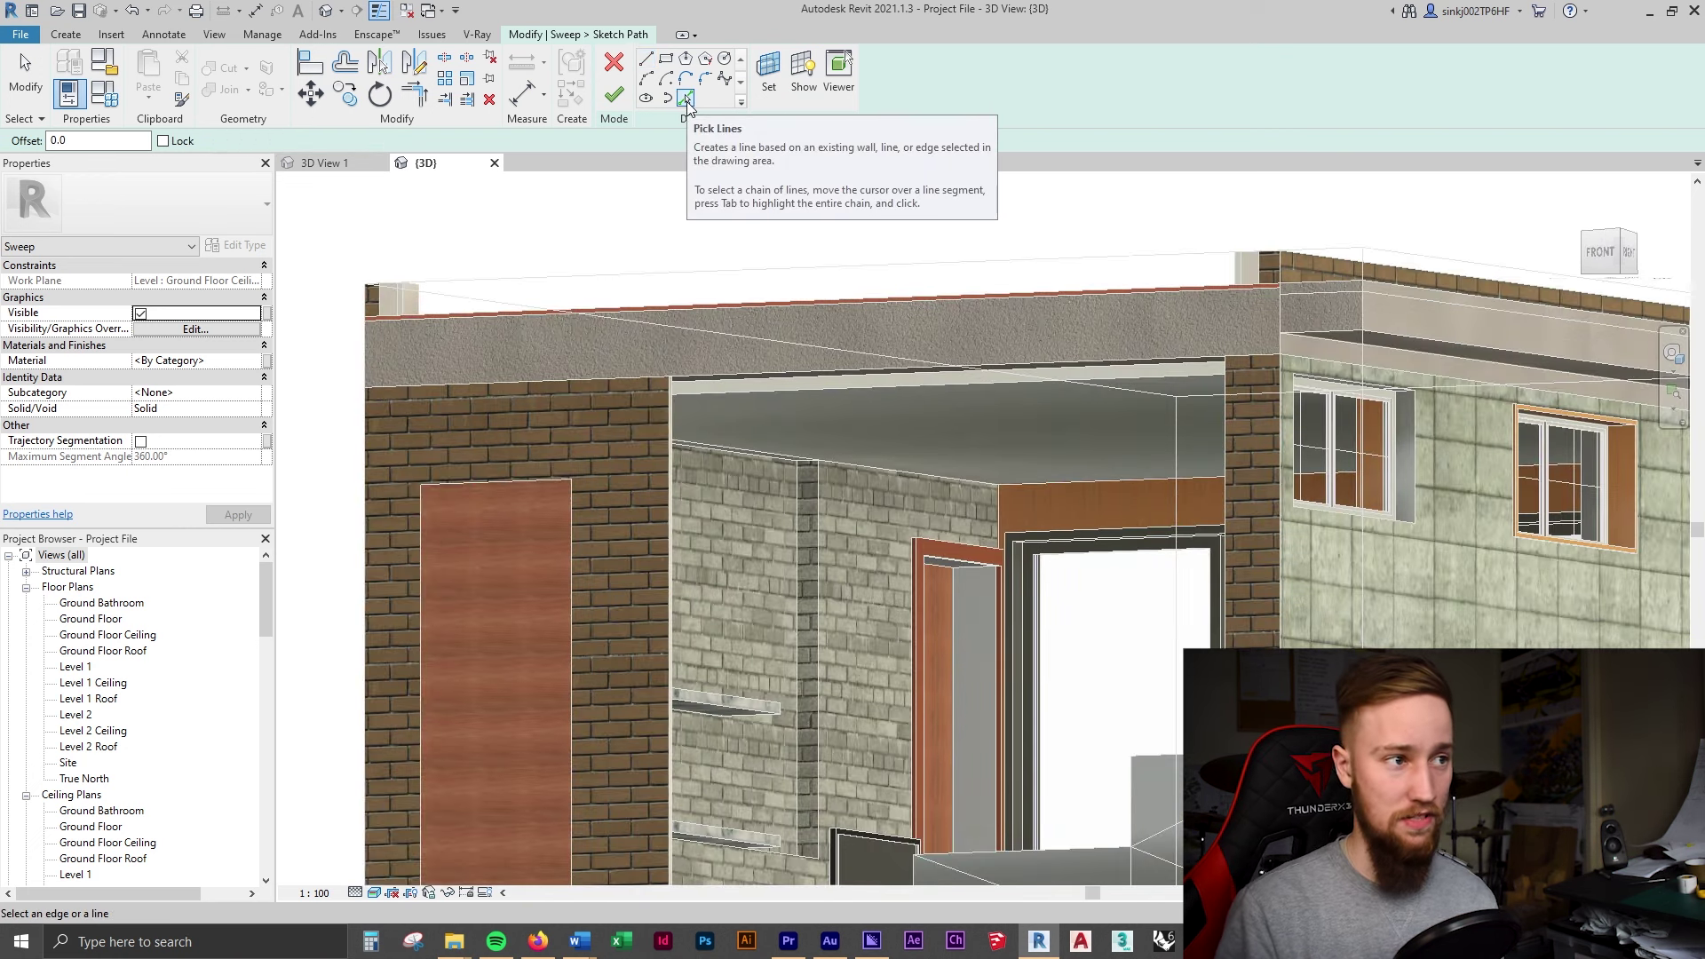
click(1001, 505)
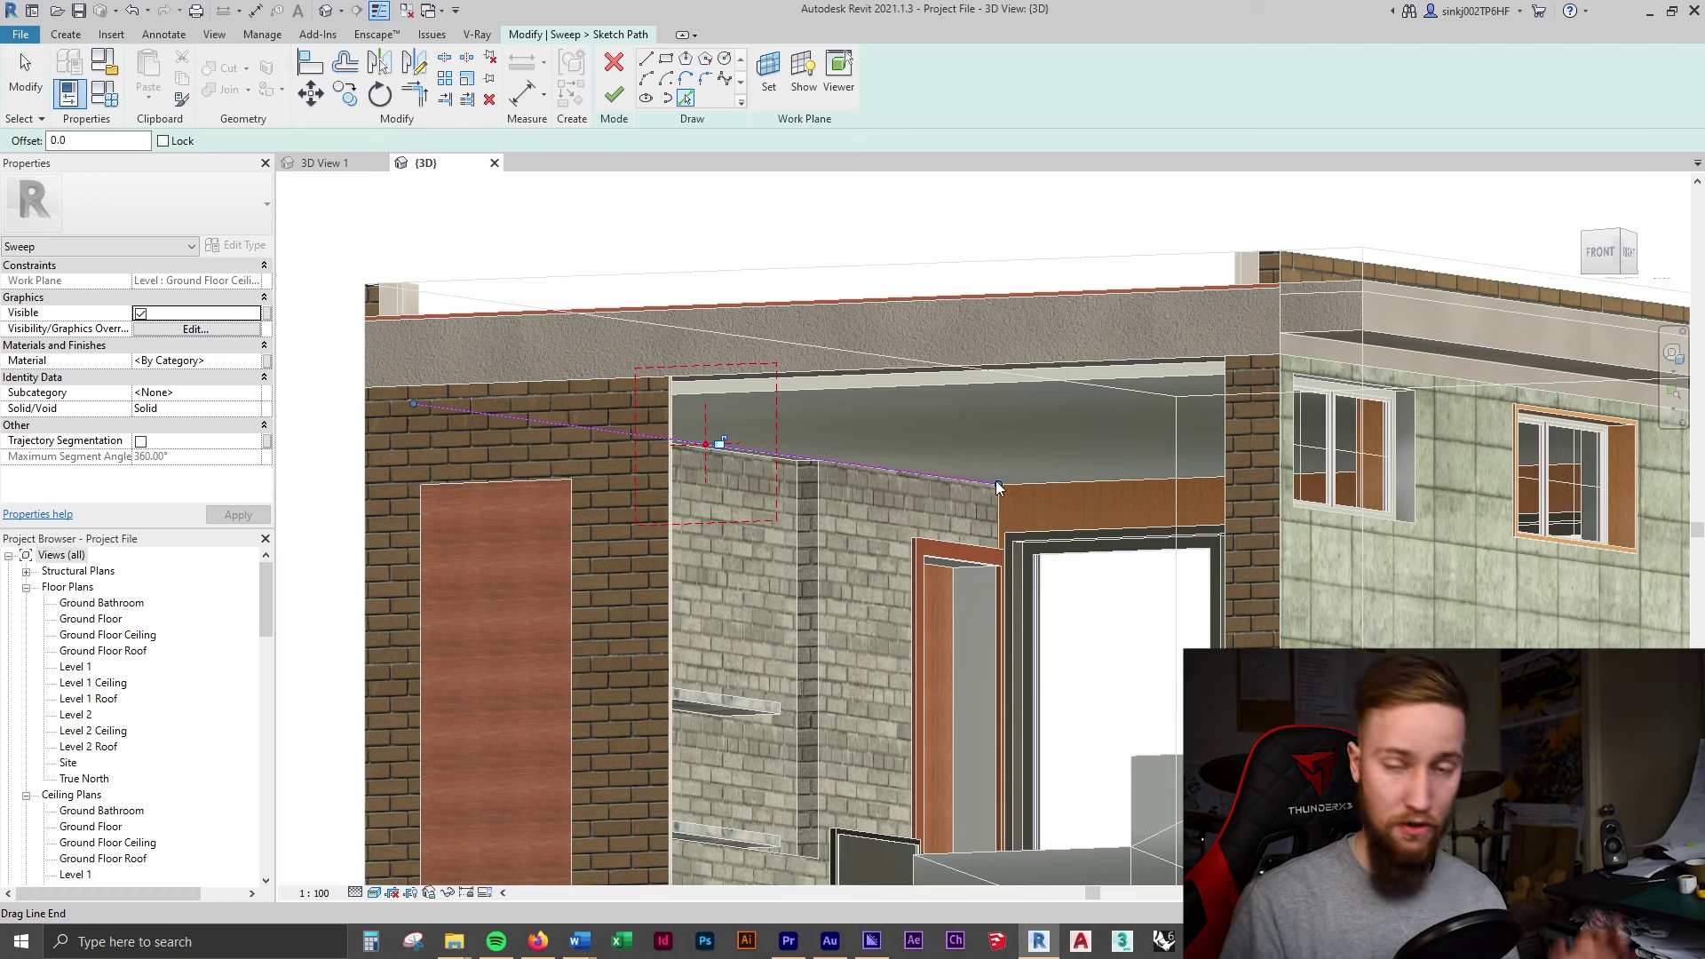
click(759, 451)
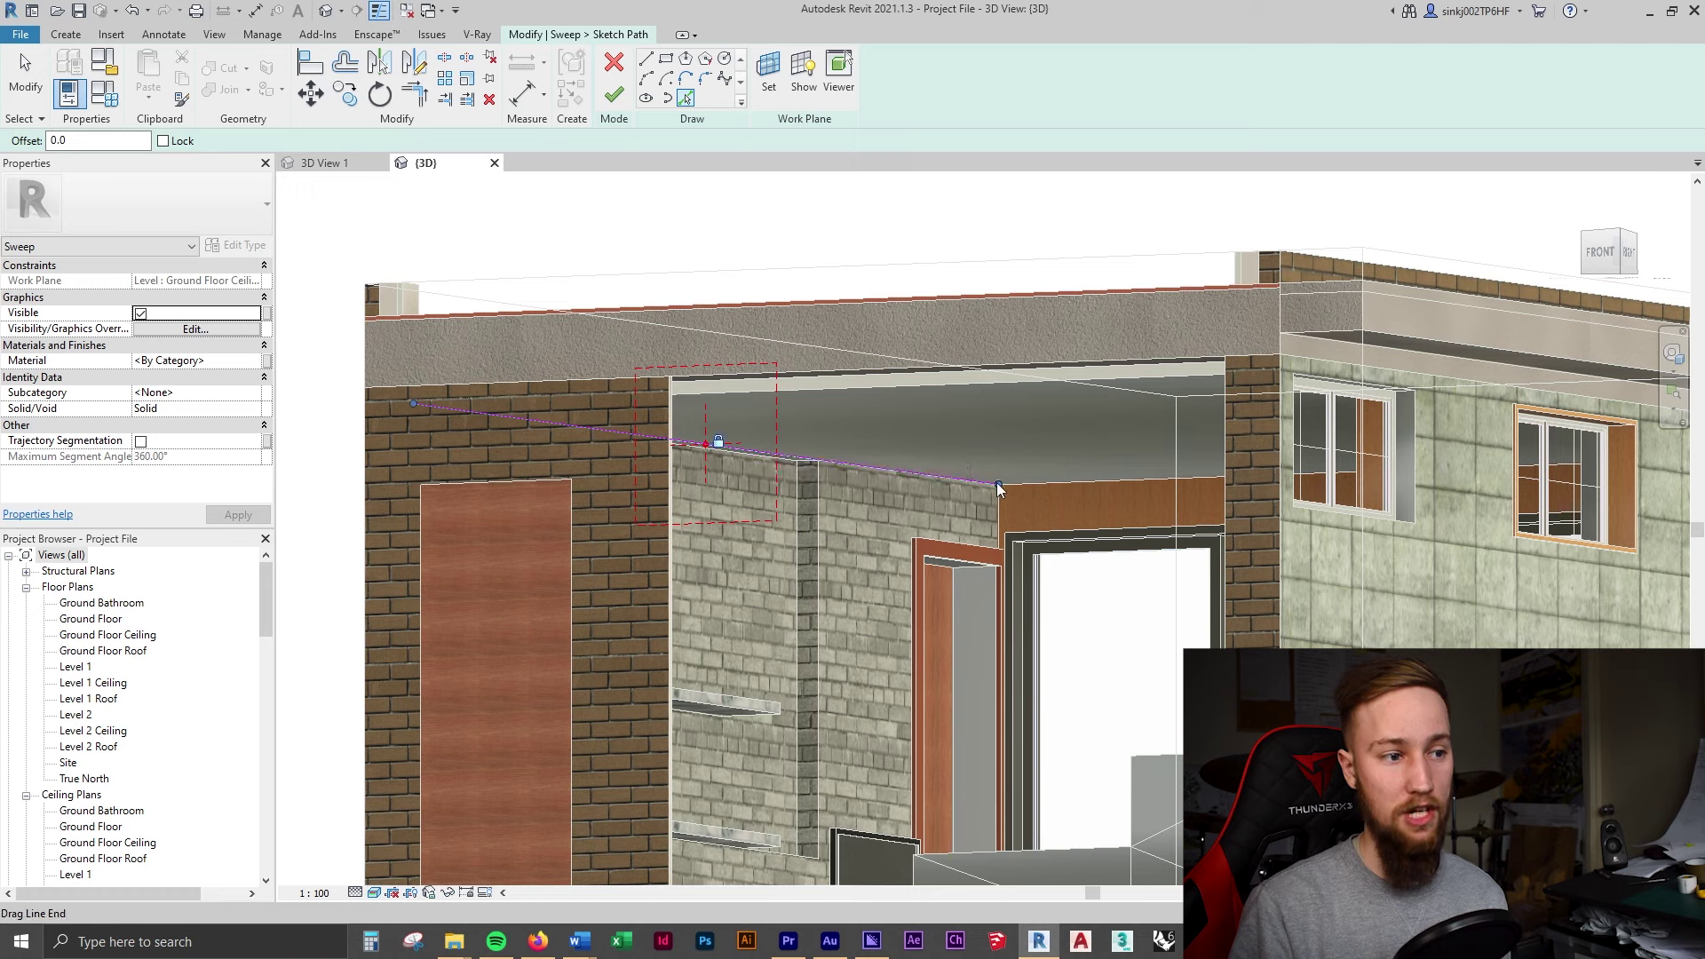
- Add the columned window wall's ceiling edge to the sweep path
click(899, 471)
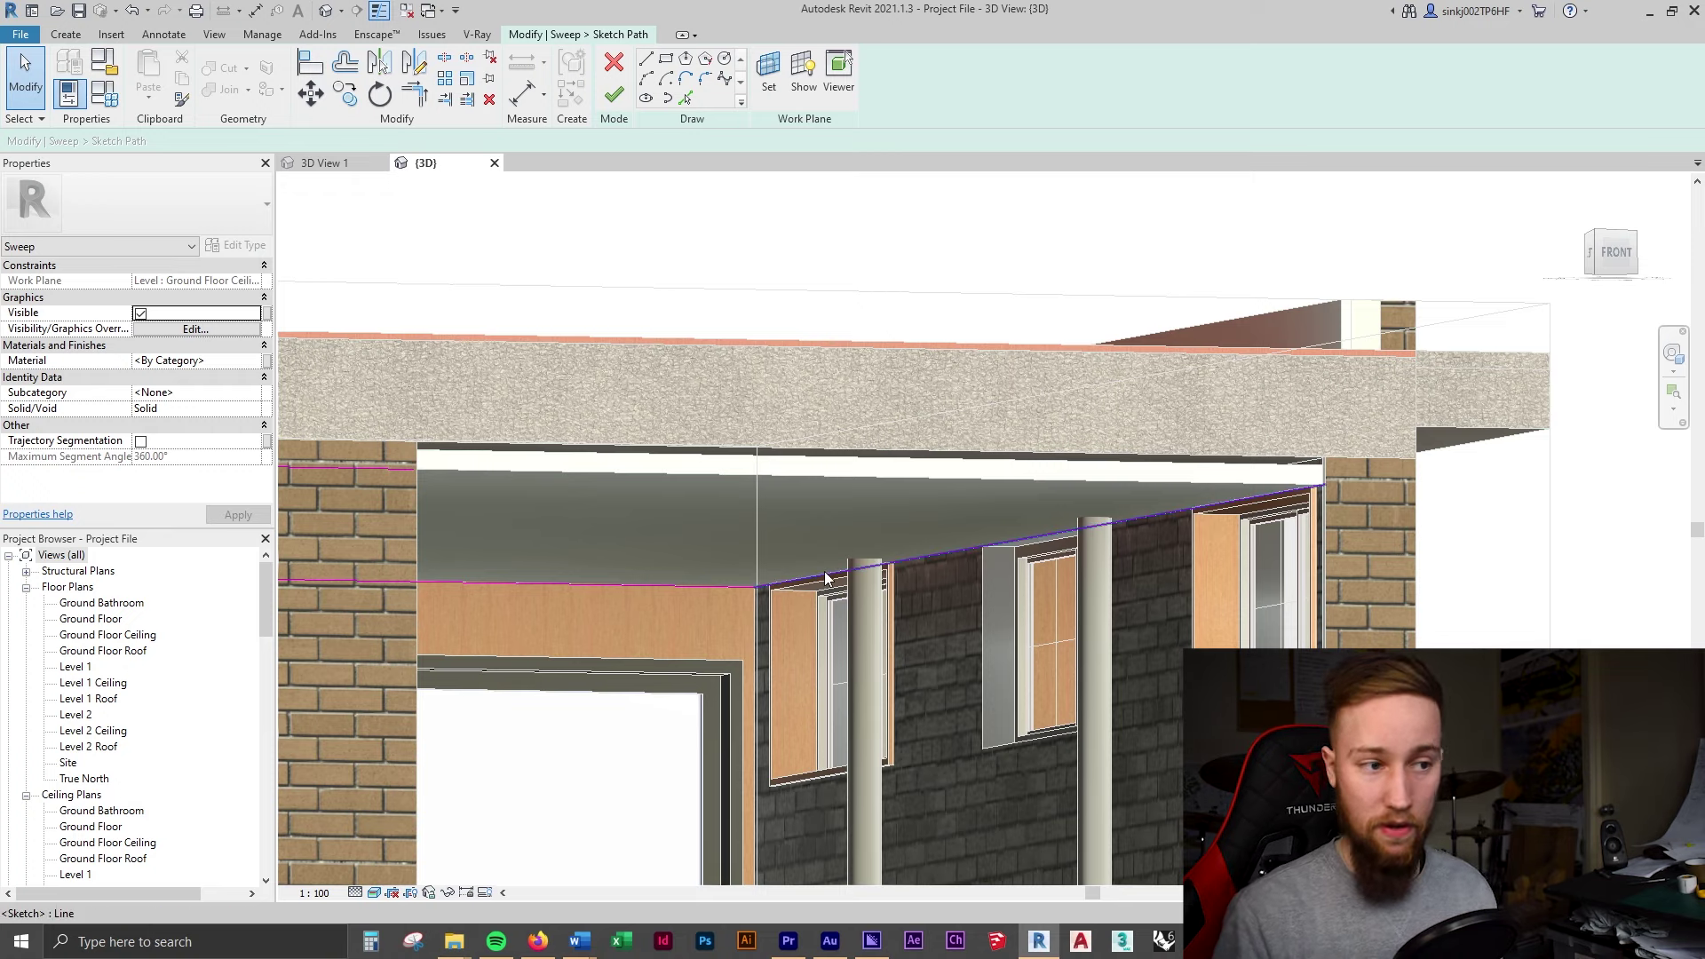
shift+middle_drag(826, 578, 1189, 464)
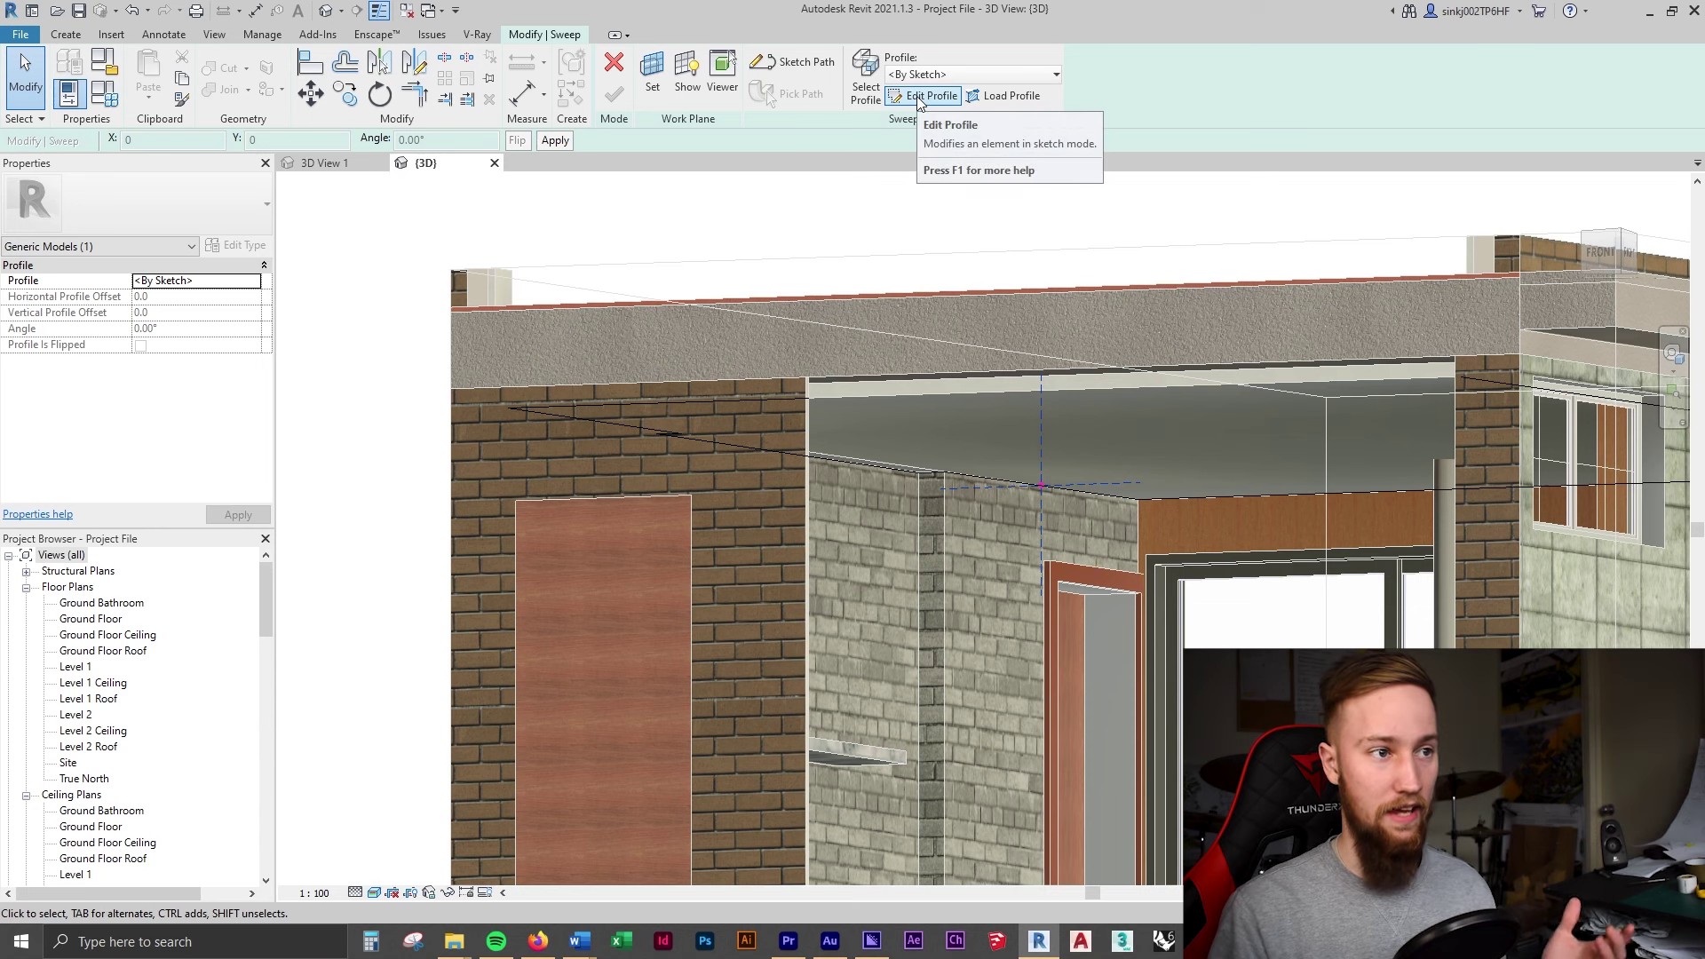
- Open the sweep profile and draw a 40-long horizontal line from the wall-top corner
click(918, 97)
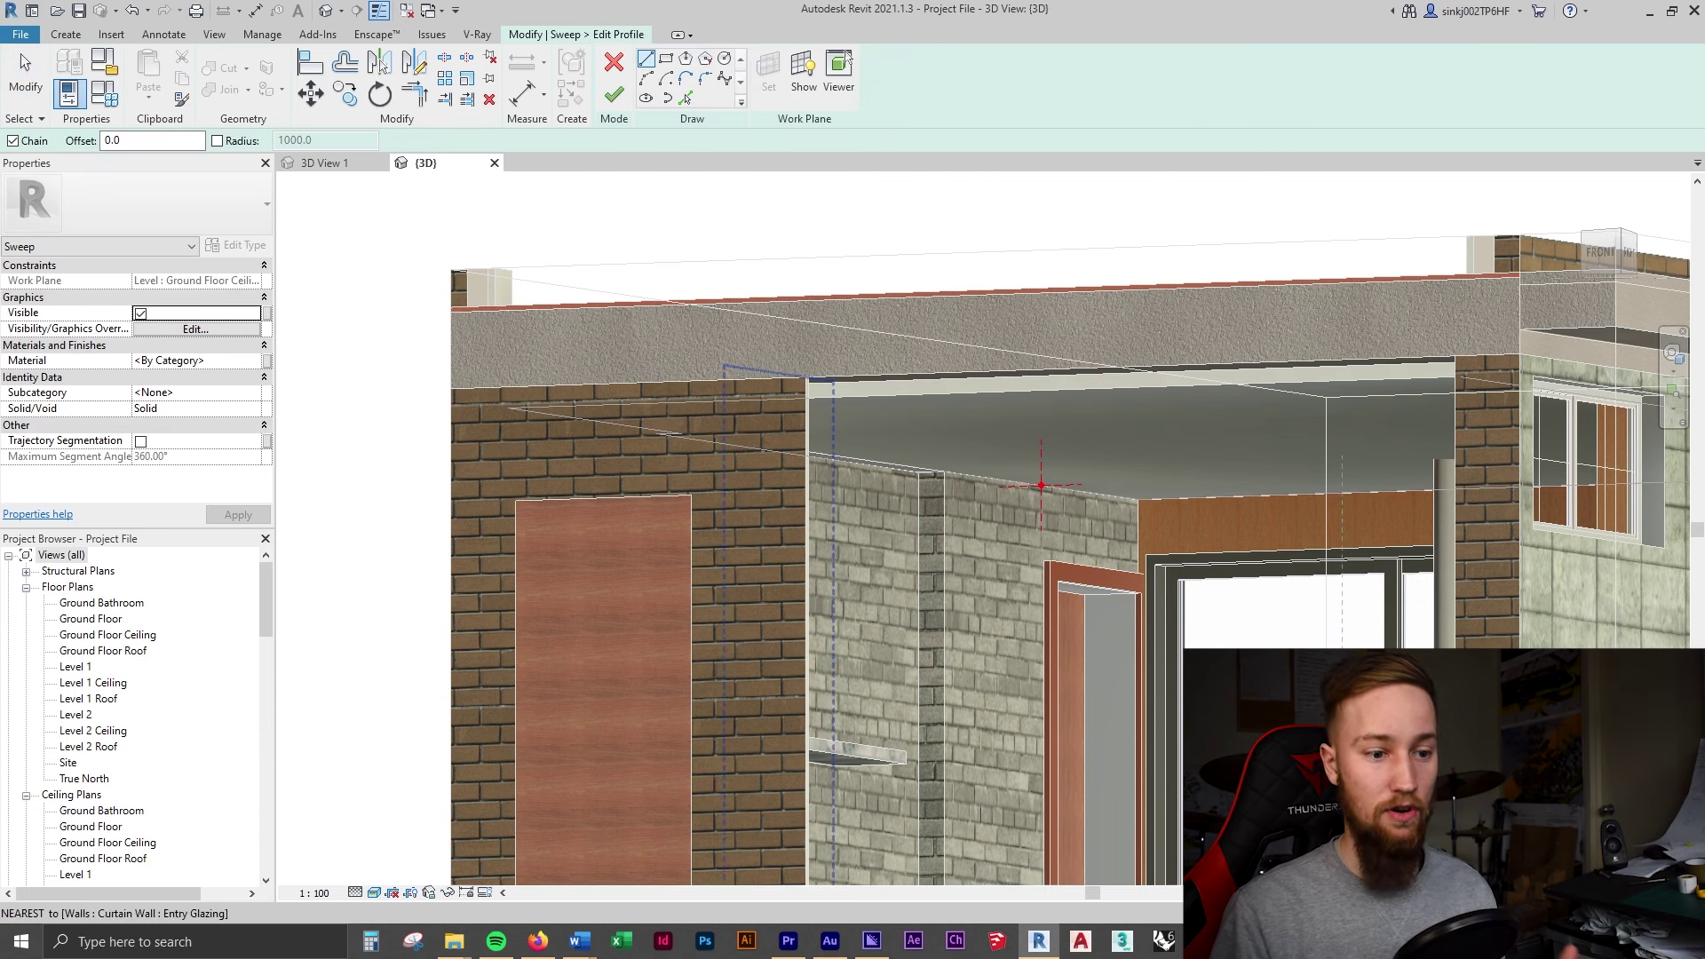
scroll(1040, 485, up, 10)
click(1002, 475)
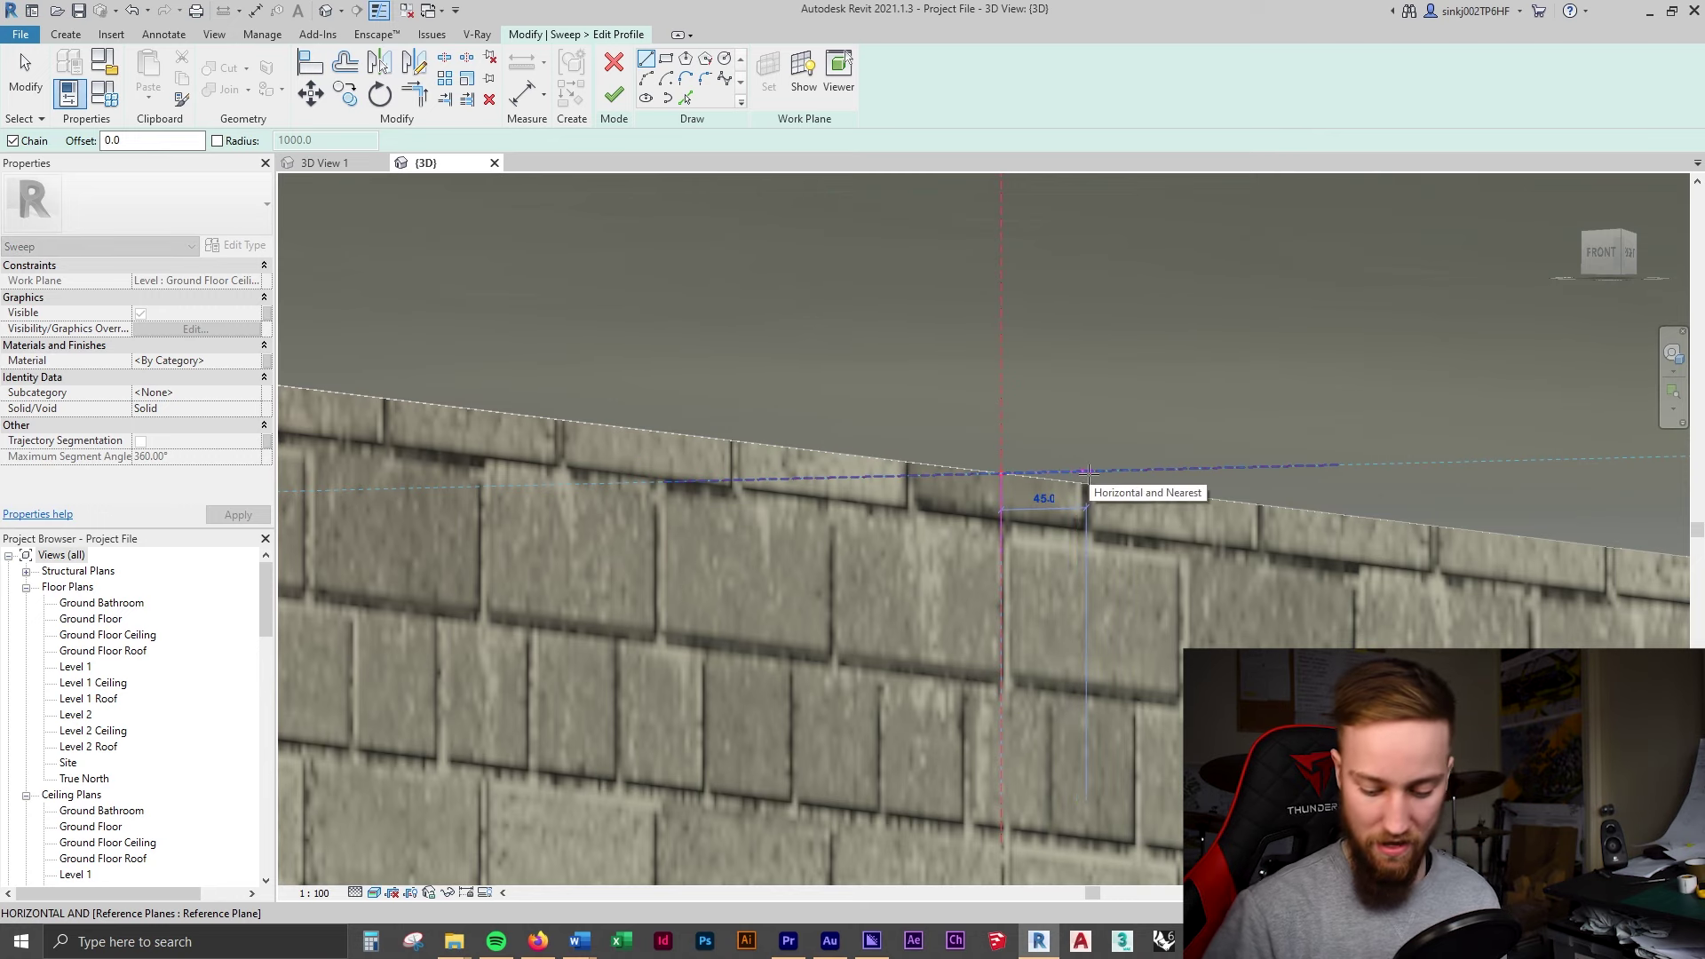
text(40)
key(Return)
scroll(1079, 488, up, 2)
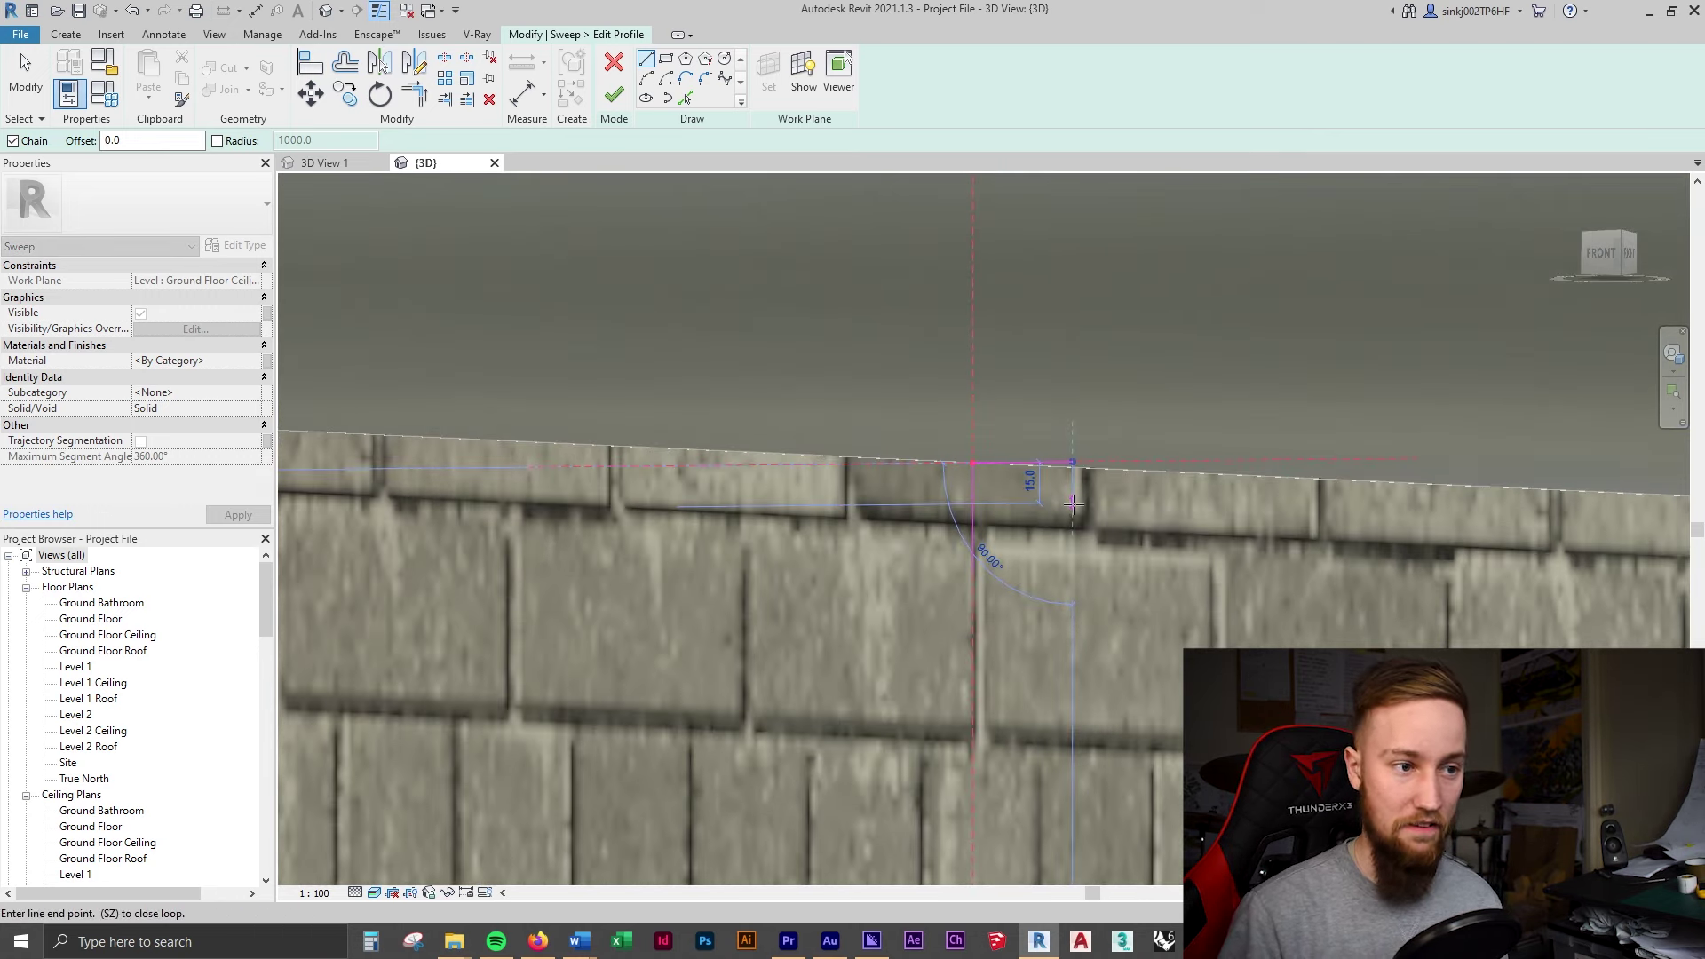
- End the vertical line and draw a start-end-radius arc curving down to the profile corner
click(1073, 503)
key(Escape)
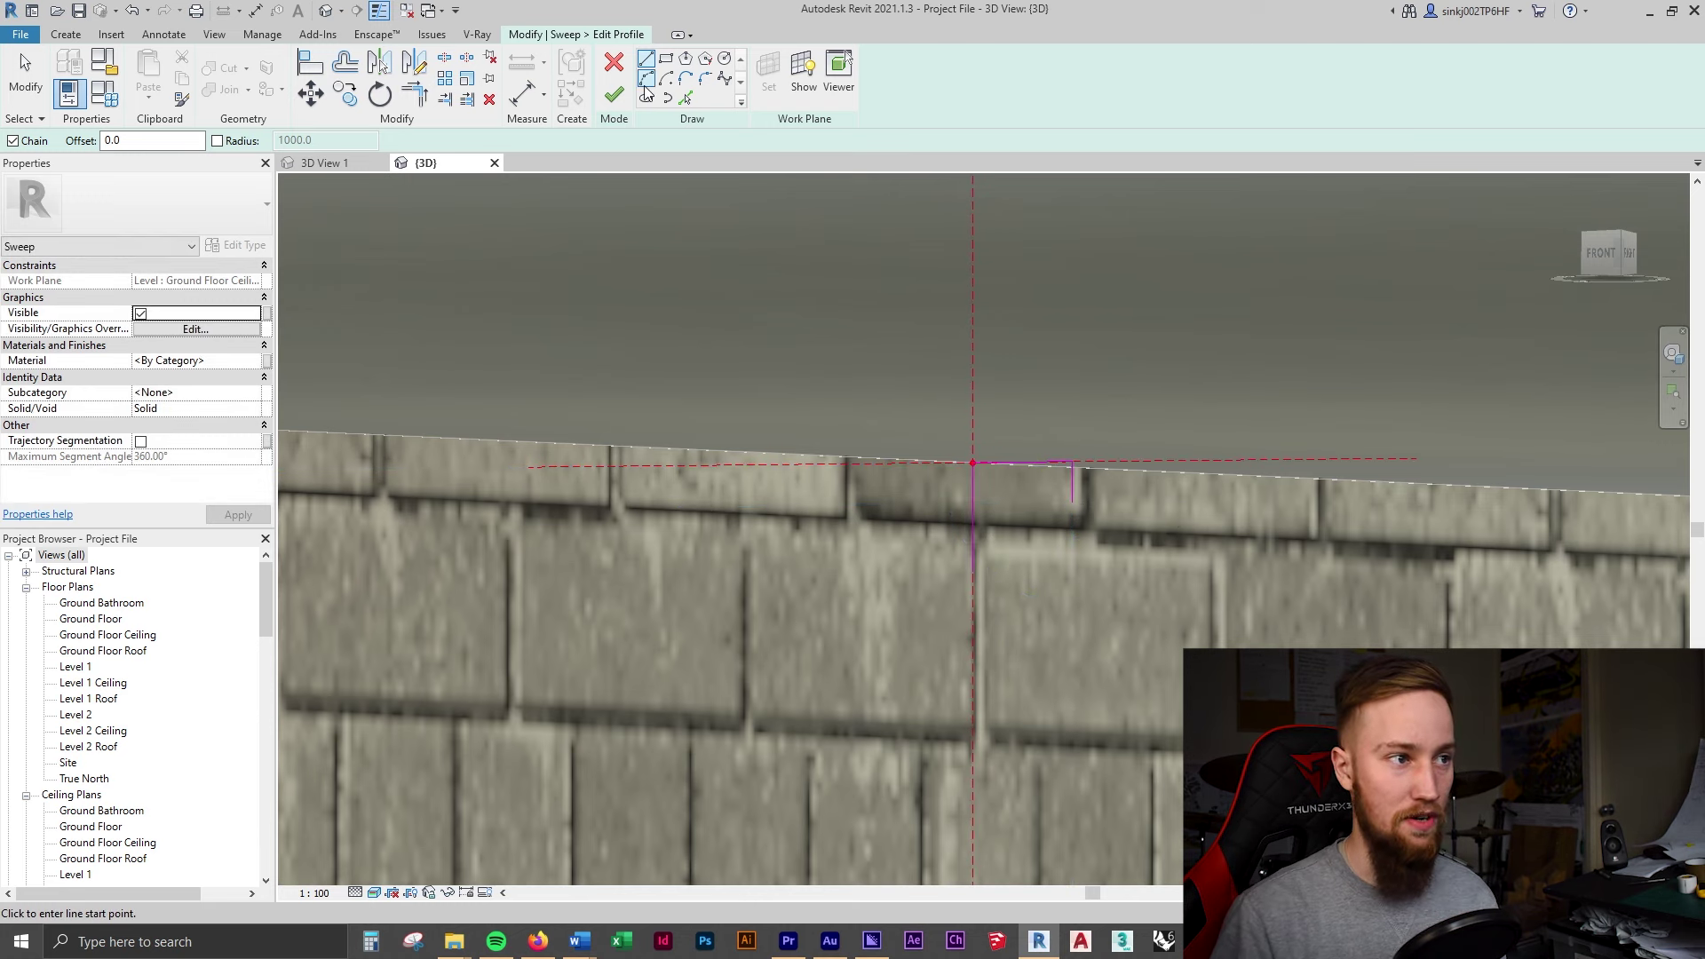
click(646, 79)
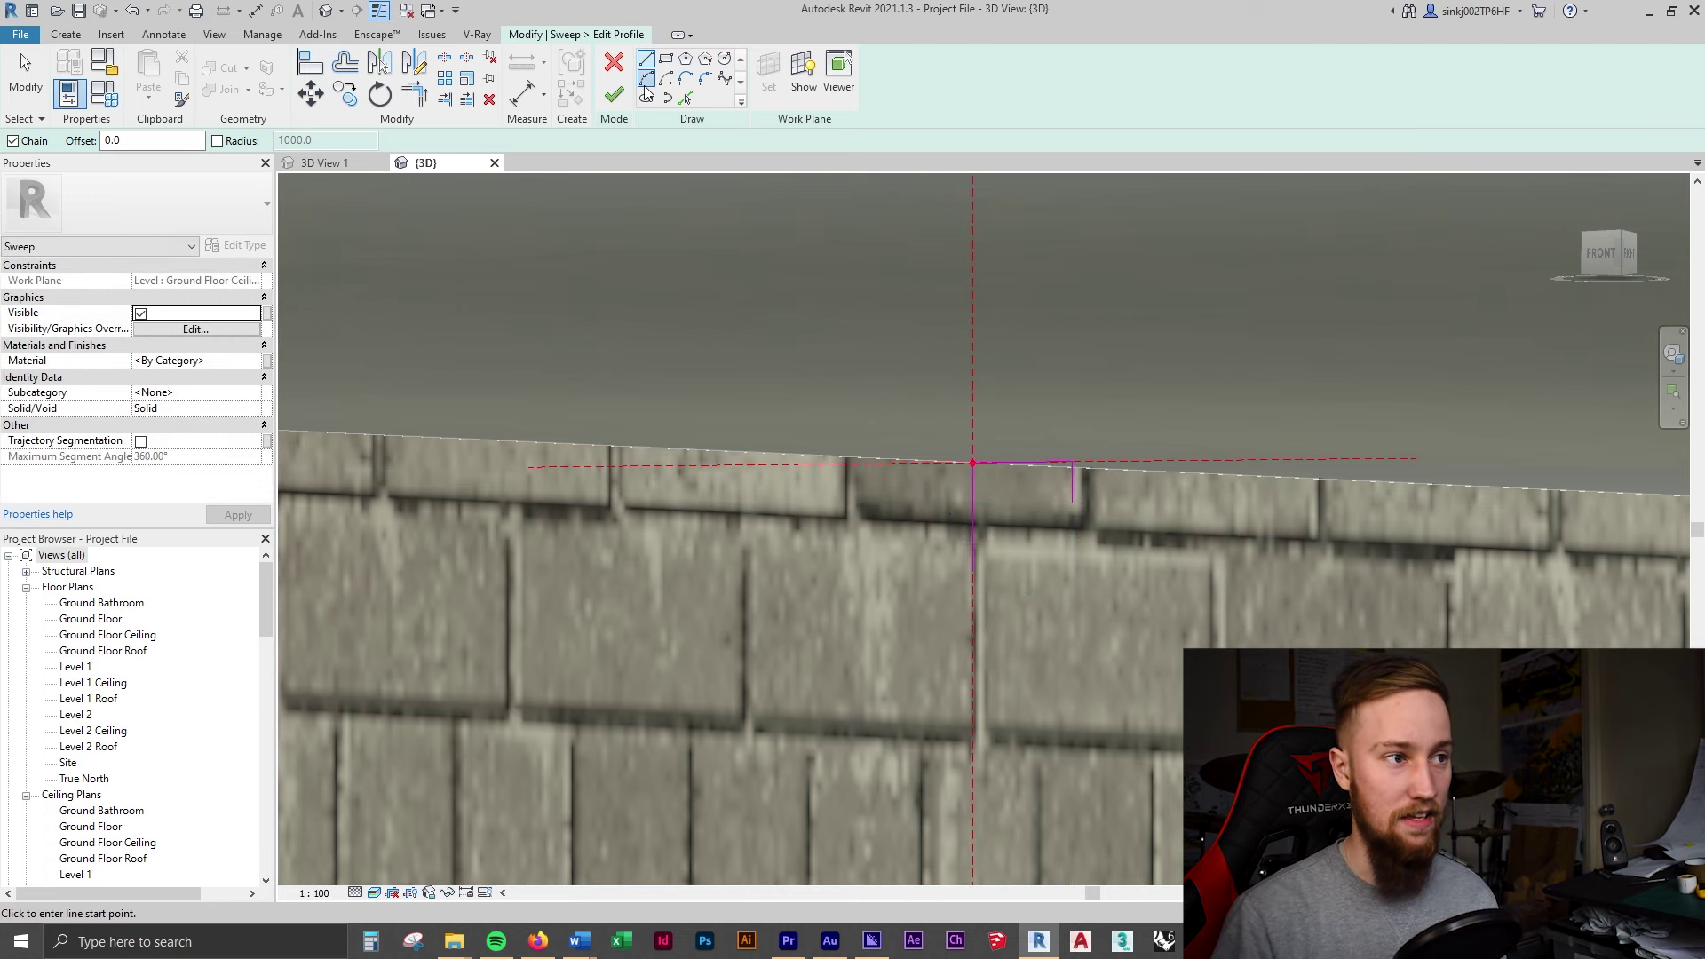
click(1073, 504)
click(975, 573)
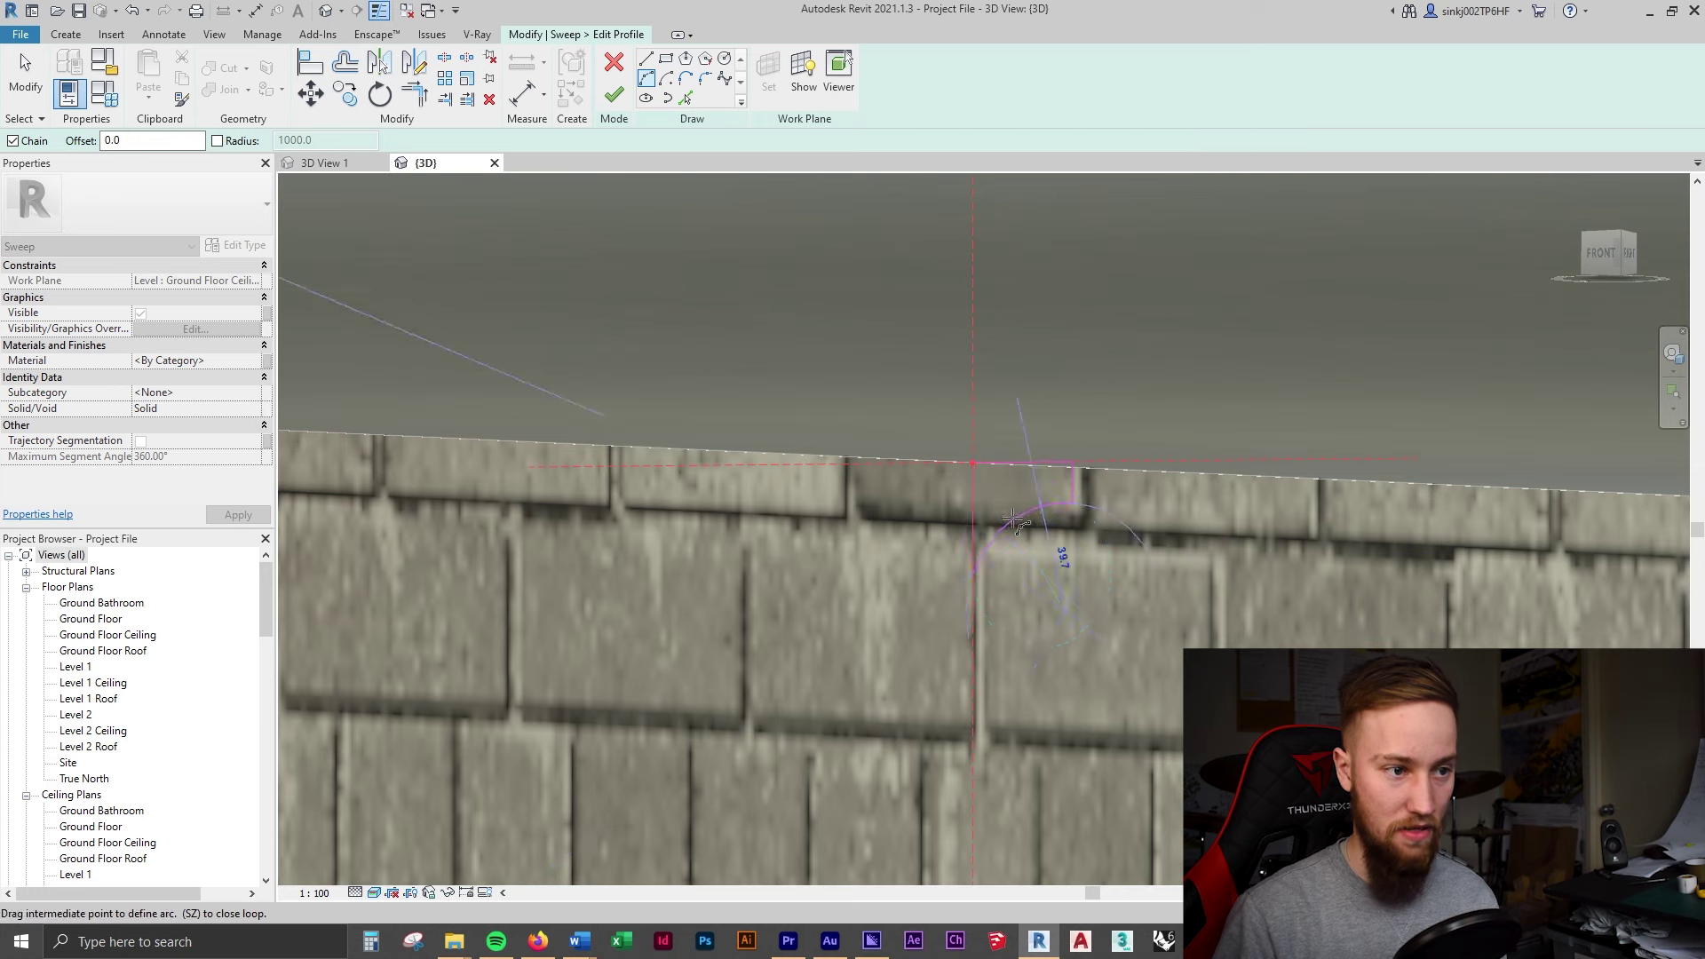
click(998, 478)
- Add a 20-long line from the top endpoint and close the remaining gap in the profile
click(646, 59)
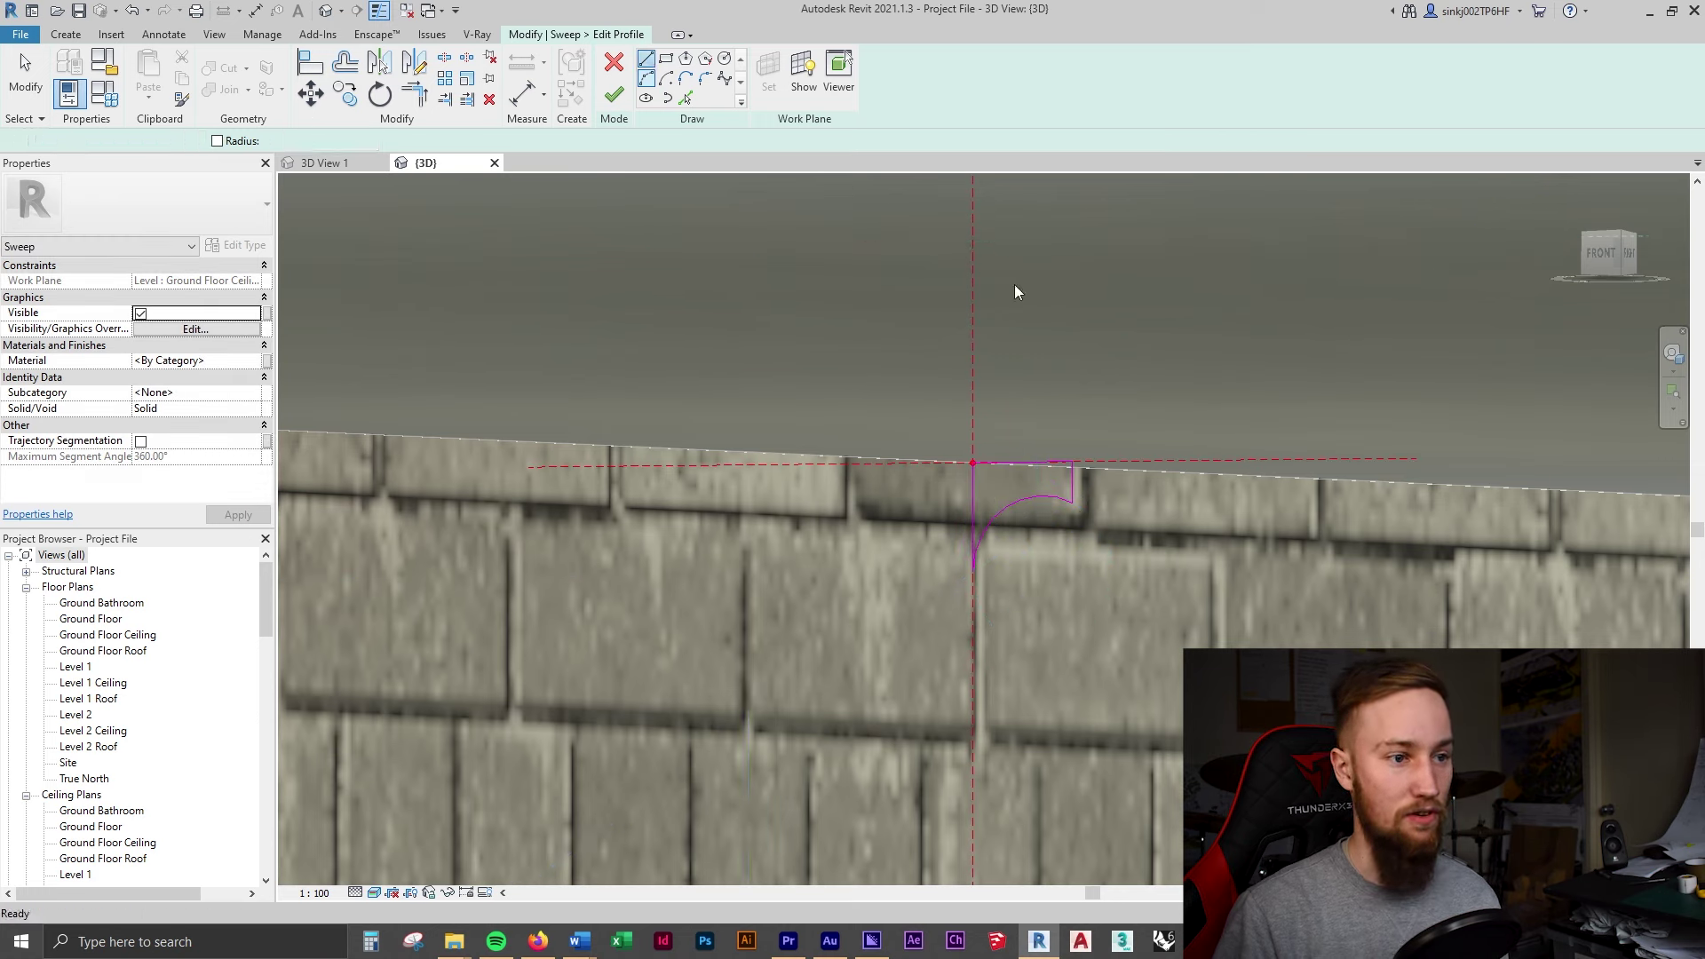
click(1072, 462)
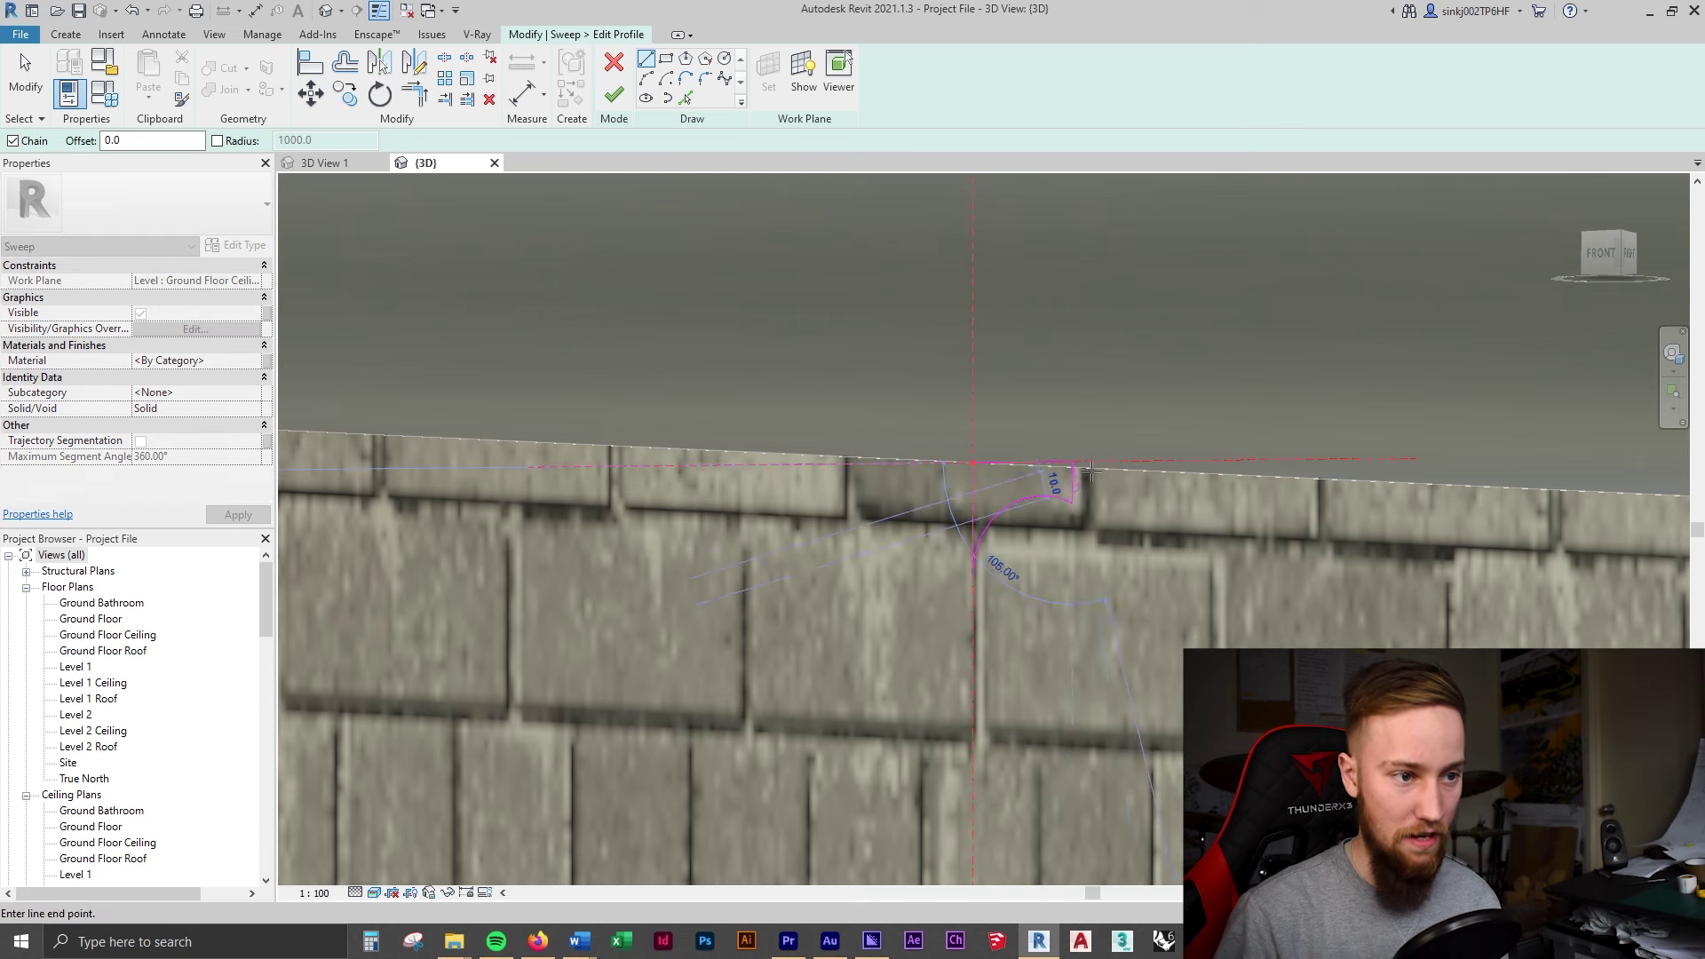
text(20)
key(Return)
key(Escape)
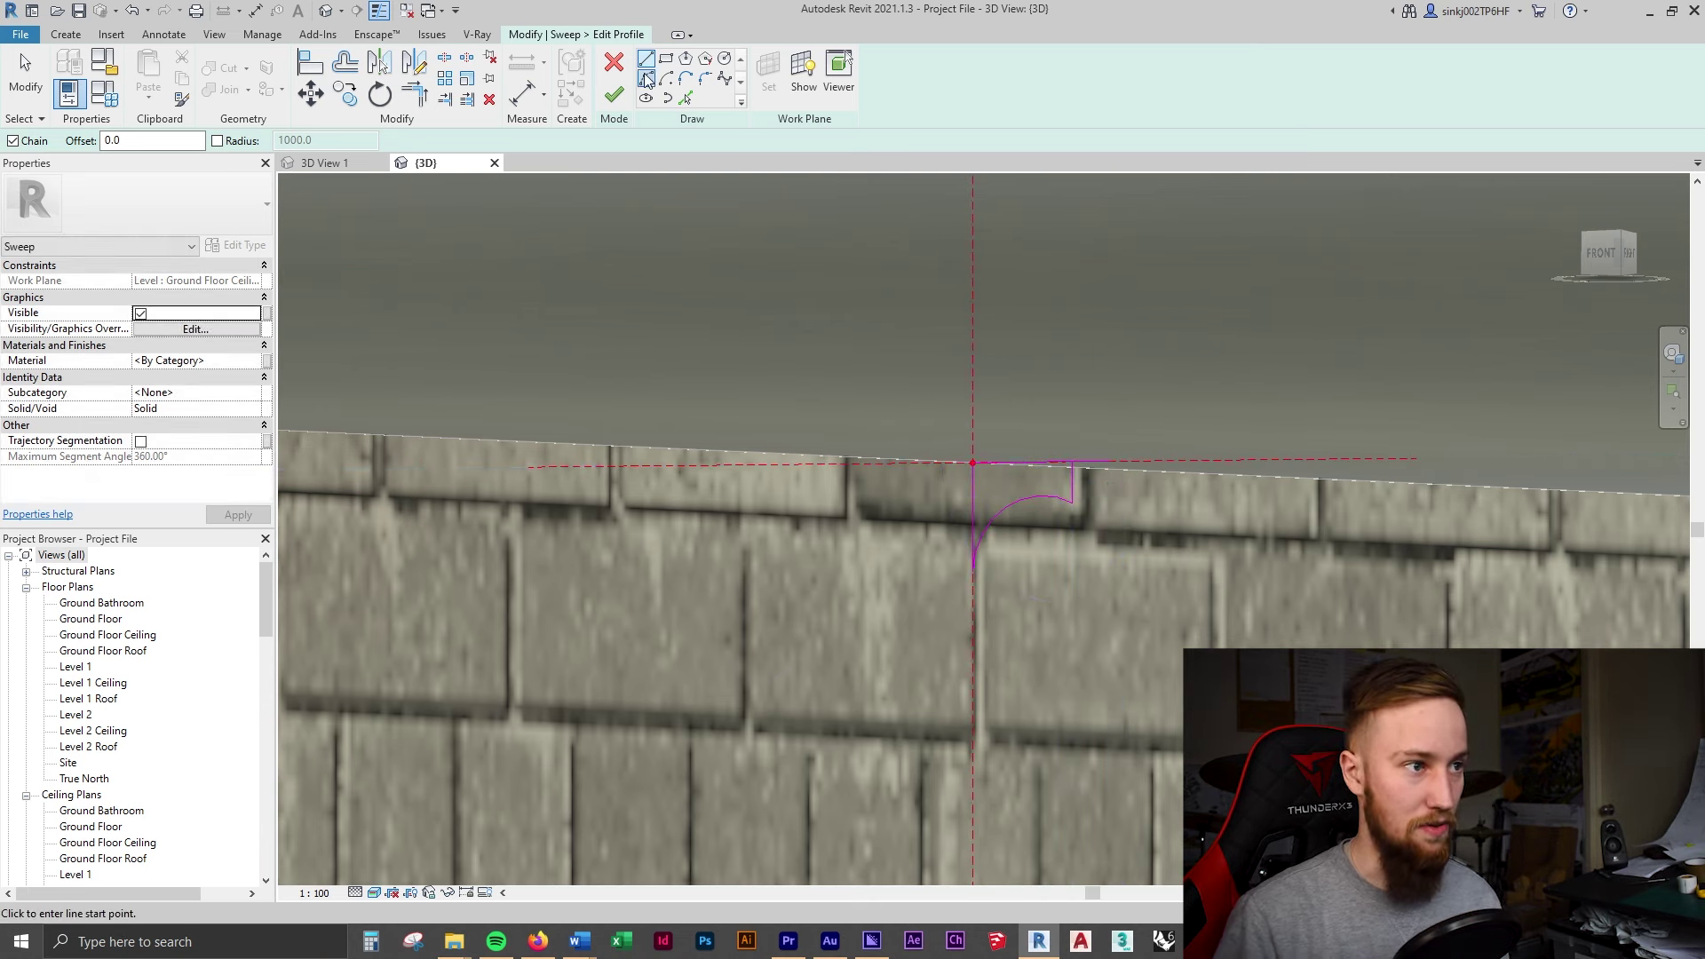
click(1076, 463)
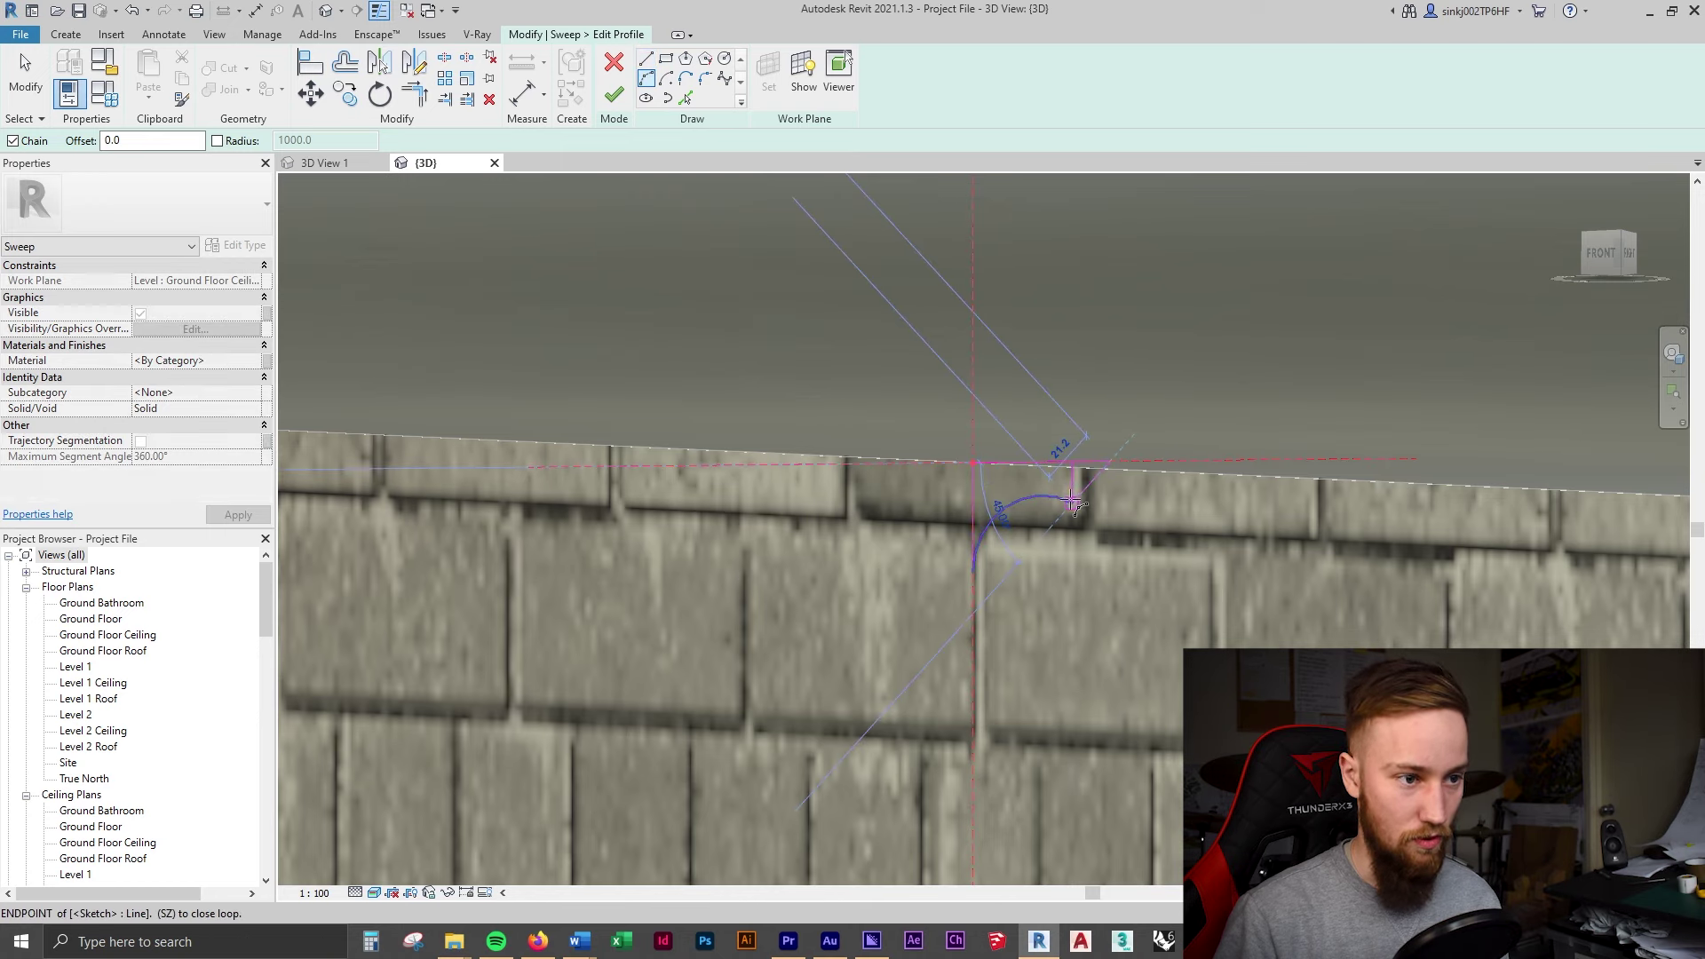
key(Escape)
scroll(977, 400, down, 2)
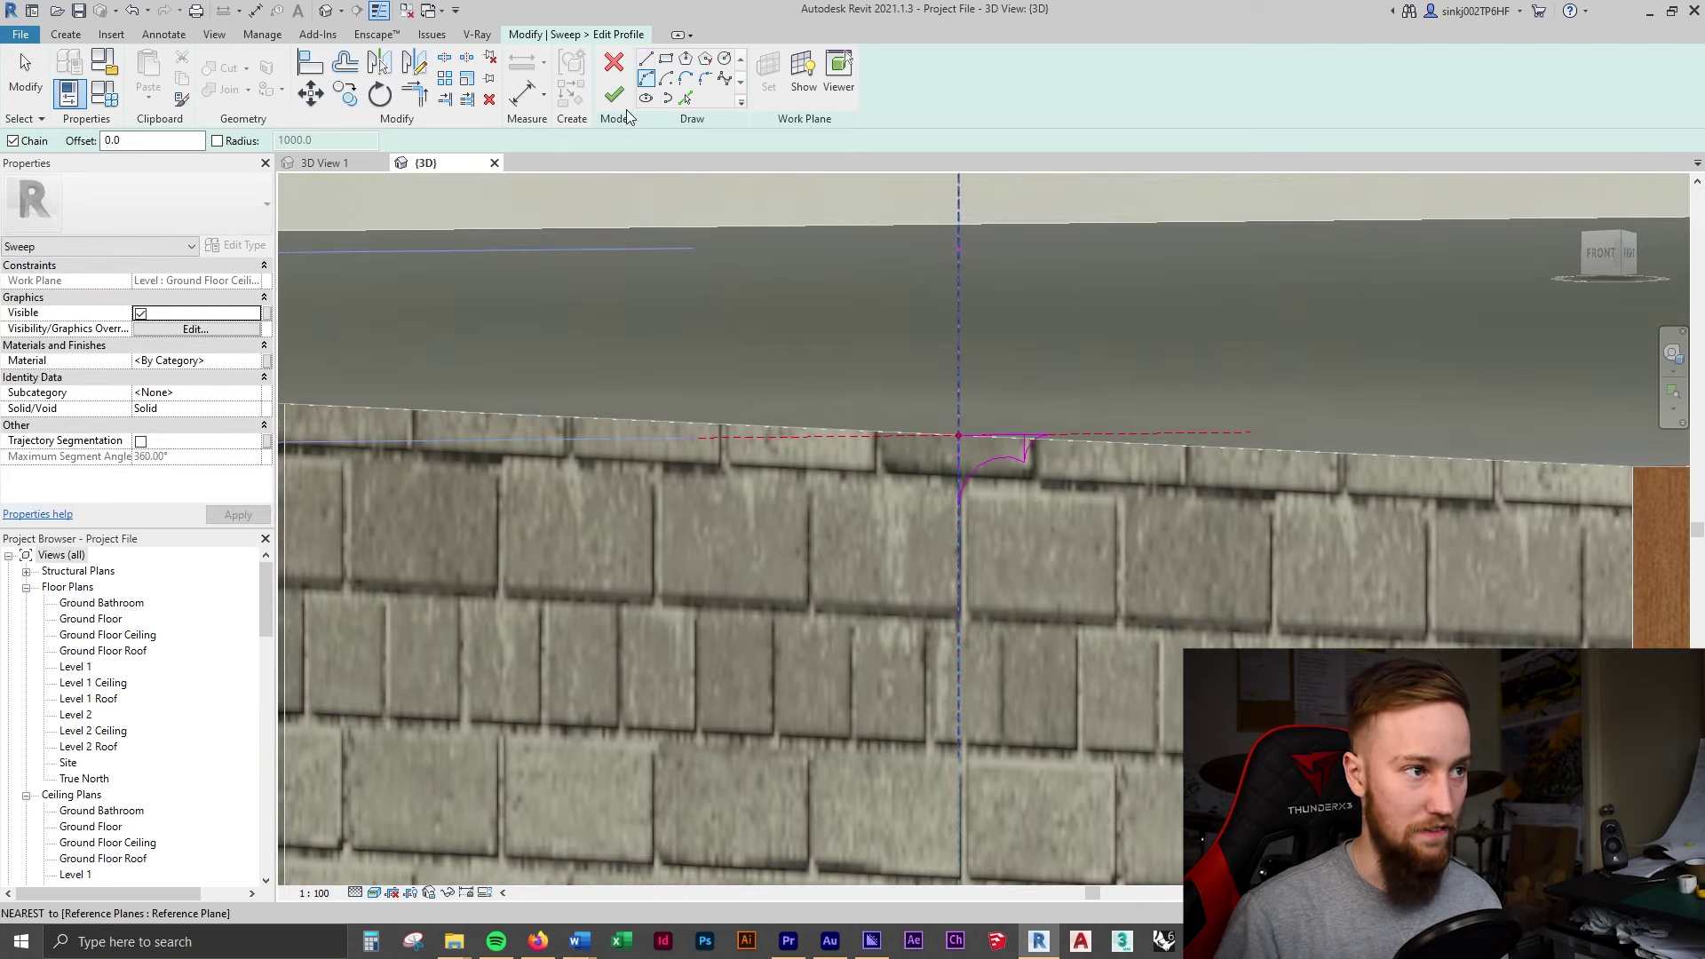
scroll(1043, 460, up, 2)
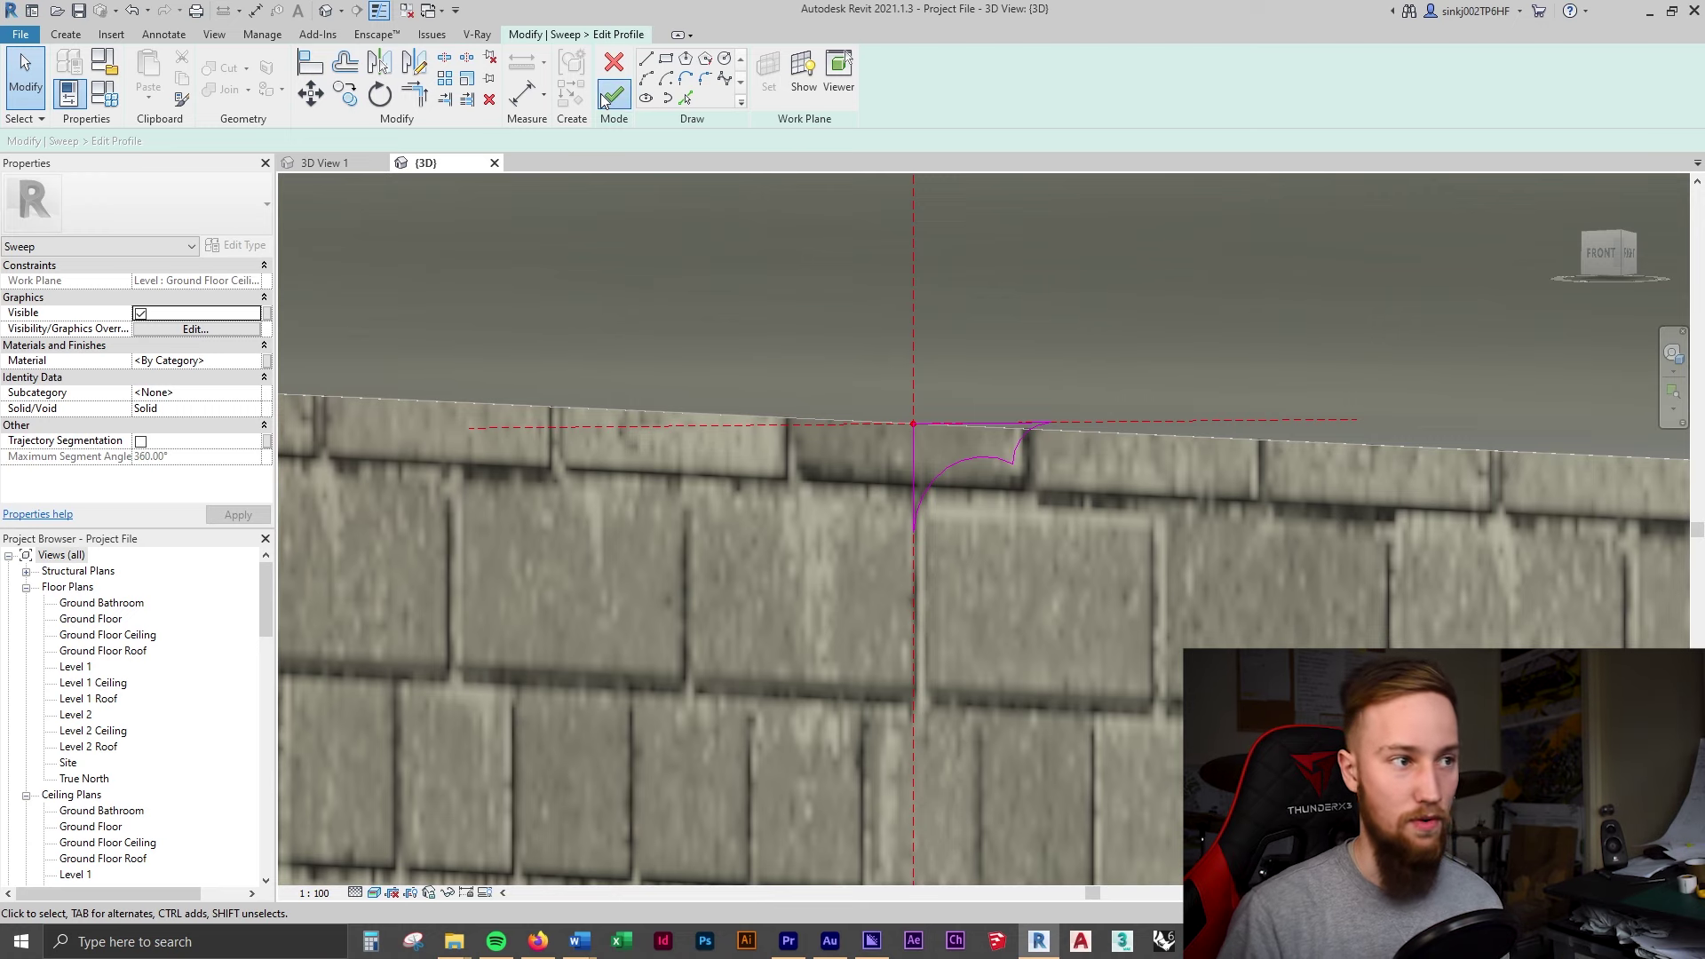
- Finish the profile and the sweep so the cornice runs along the wall tops
click(613, 94)
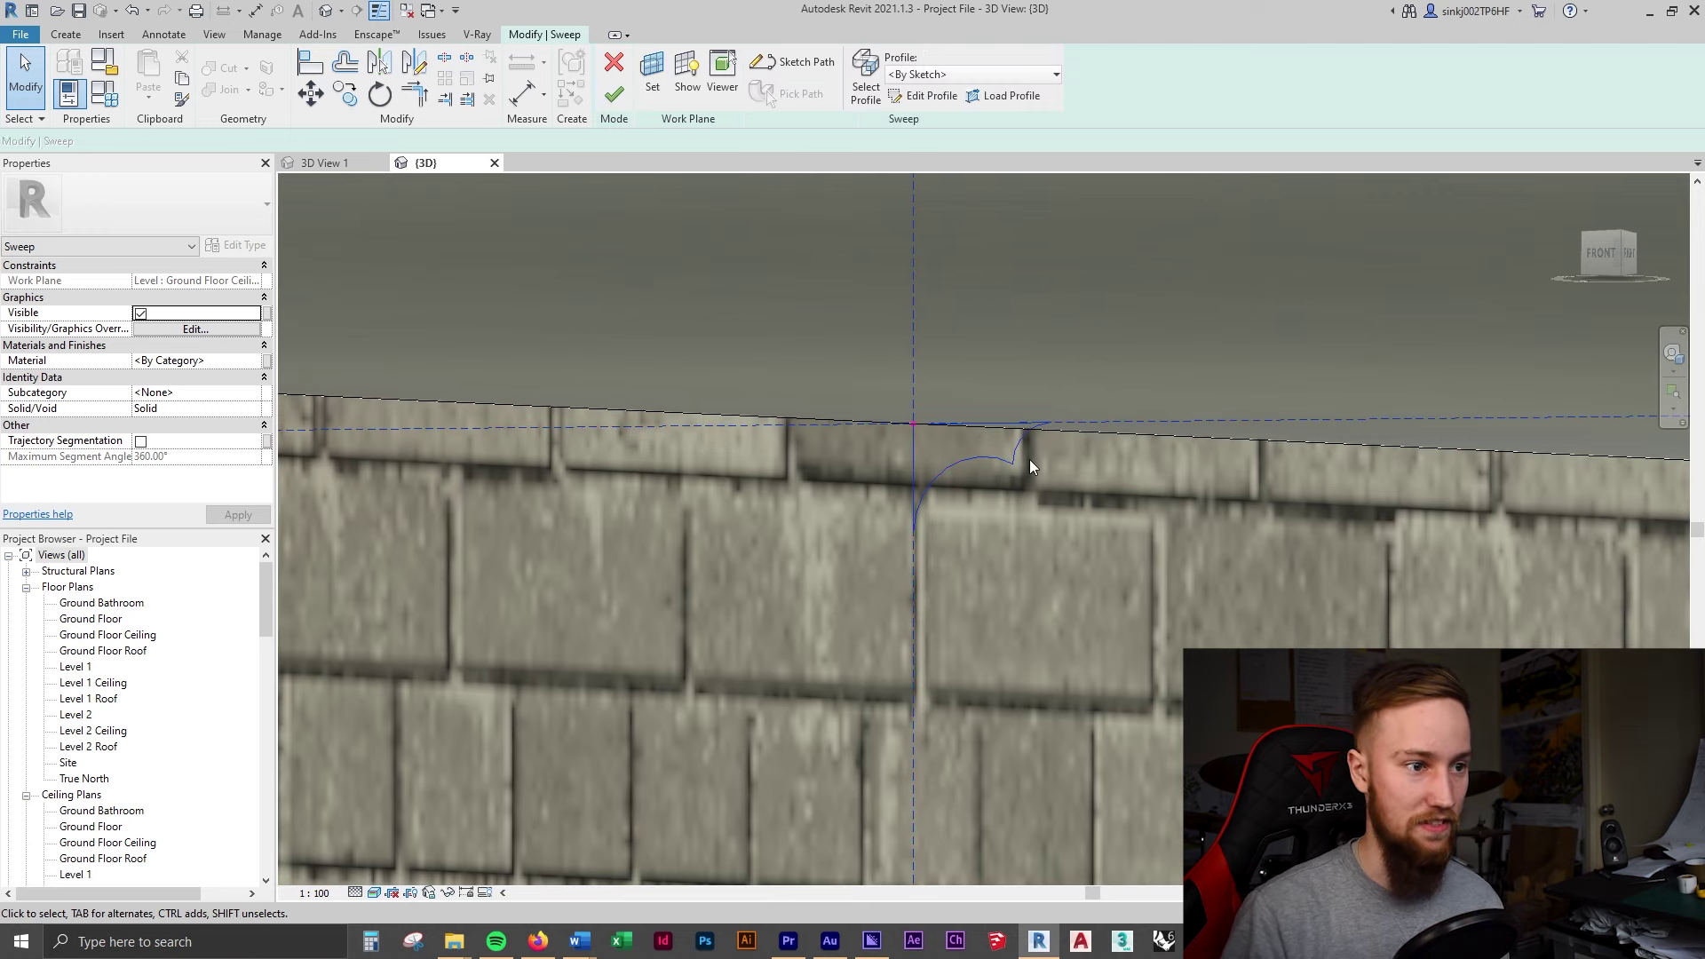
click(612, 94)
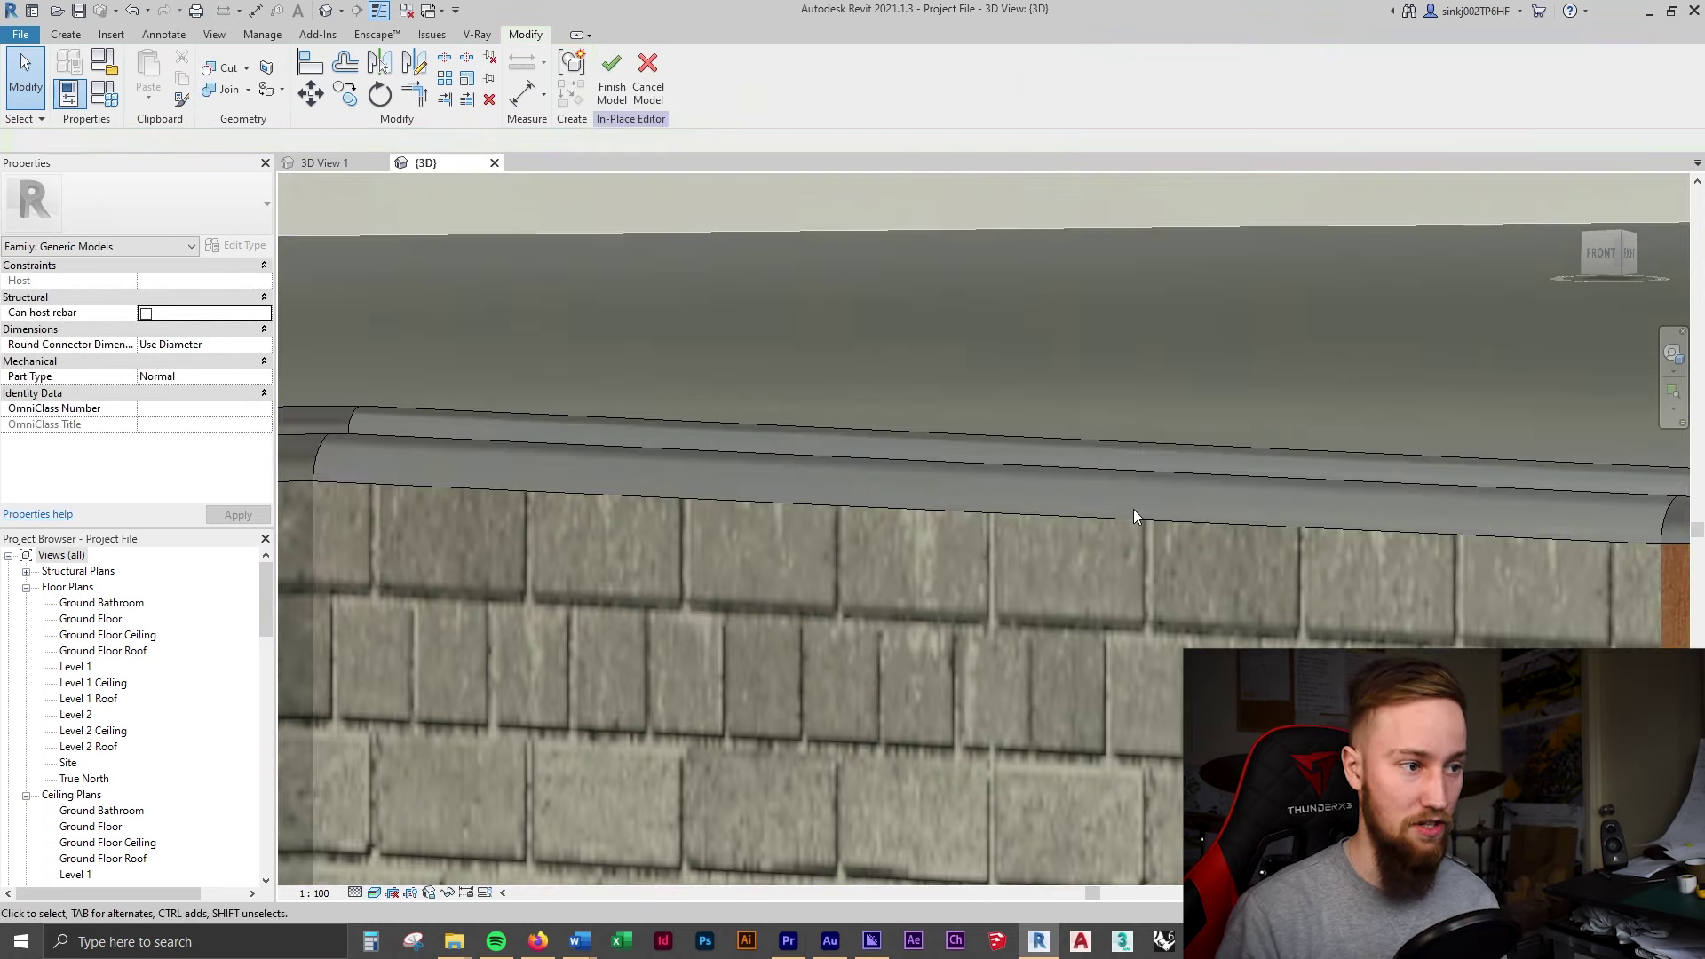
shift+middle_drag(1128, 516, 1395, 646)
- Compare the cornice corner with the reference photo and finish the in-place model
key(alt+Tab)
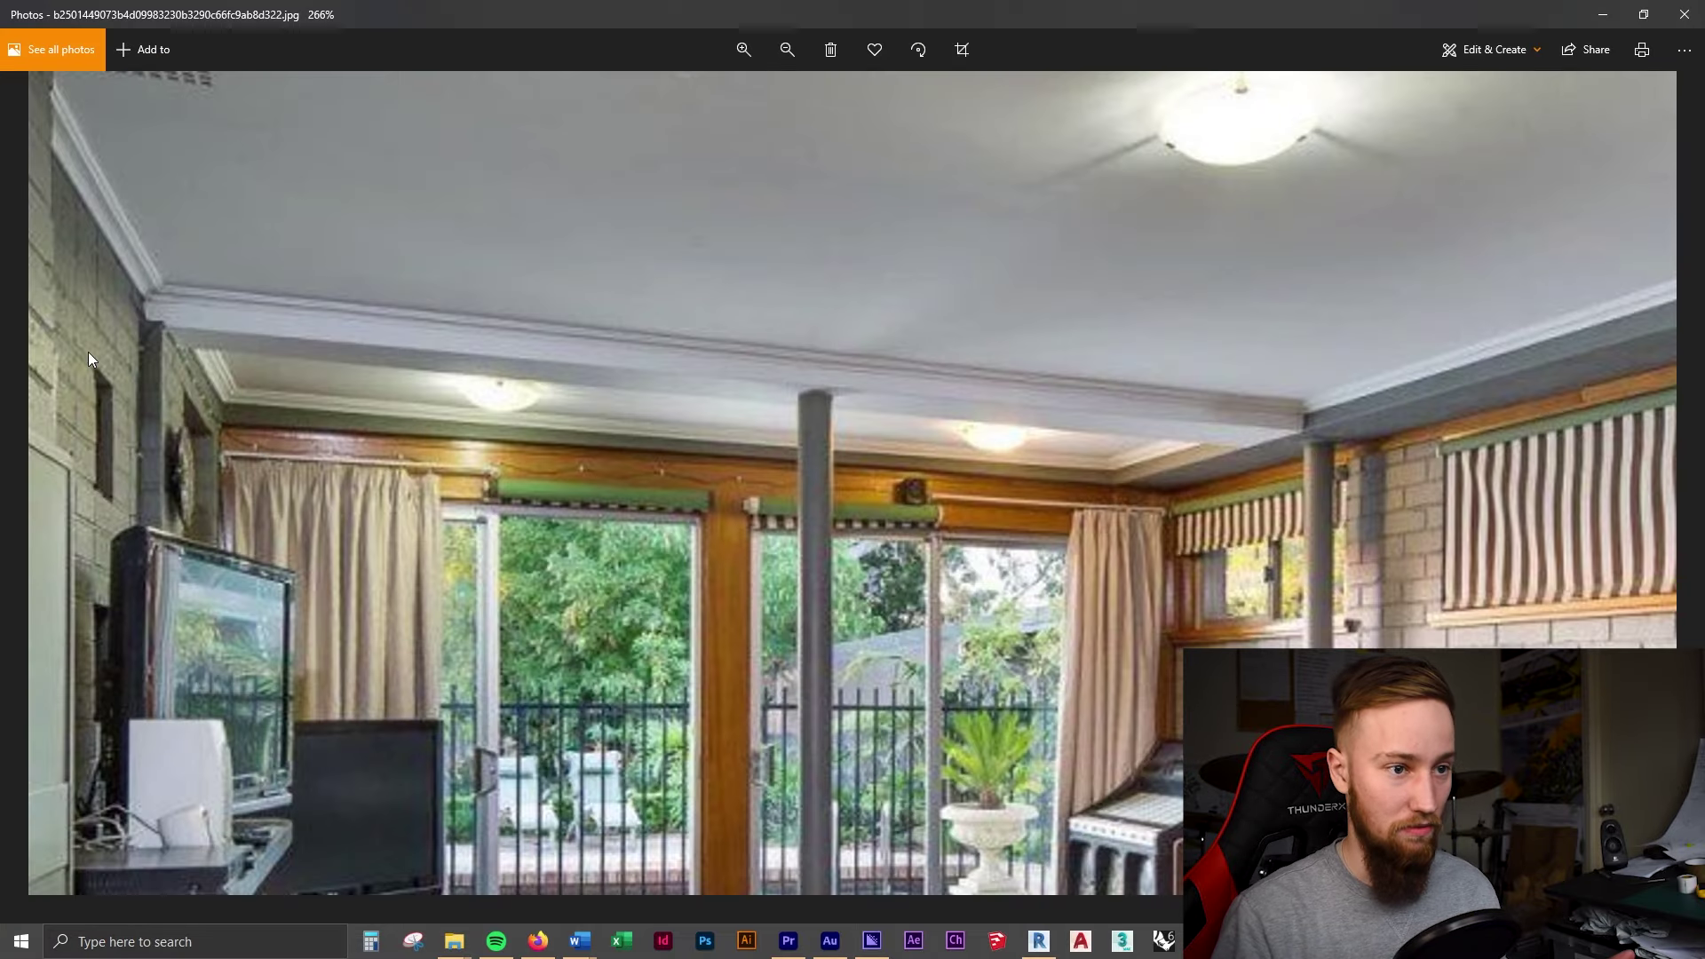
click(1603, 13)
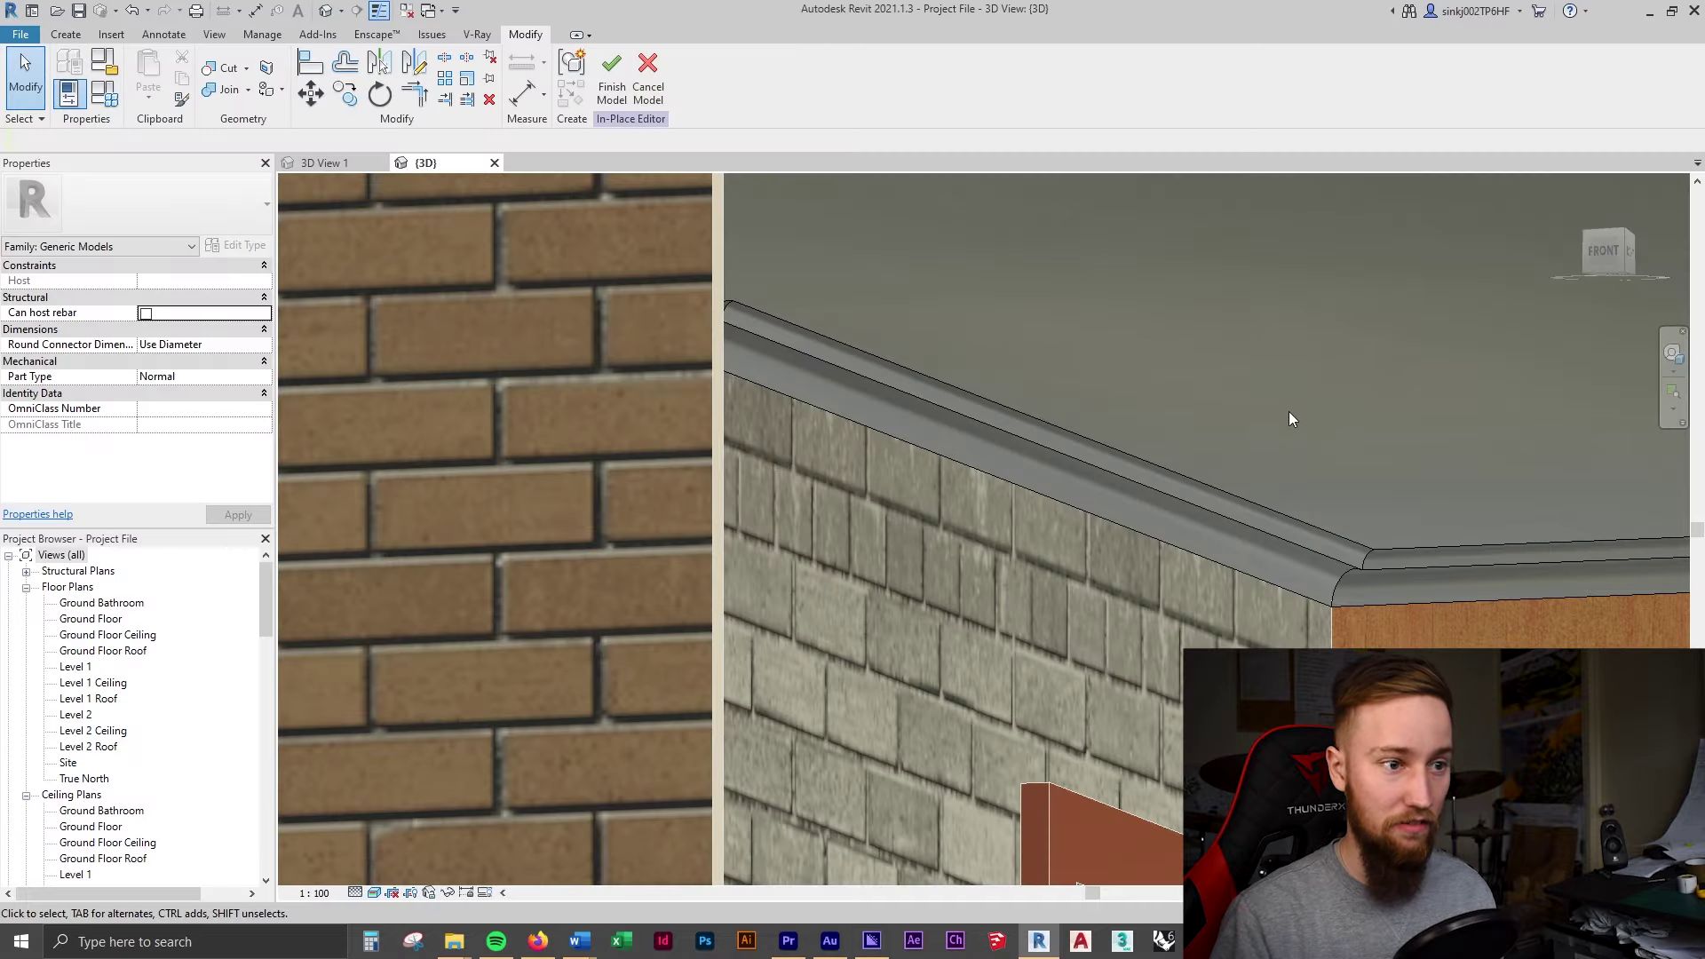
shift+middle_drag(1290, 418, 407, 142)
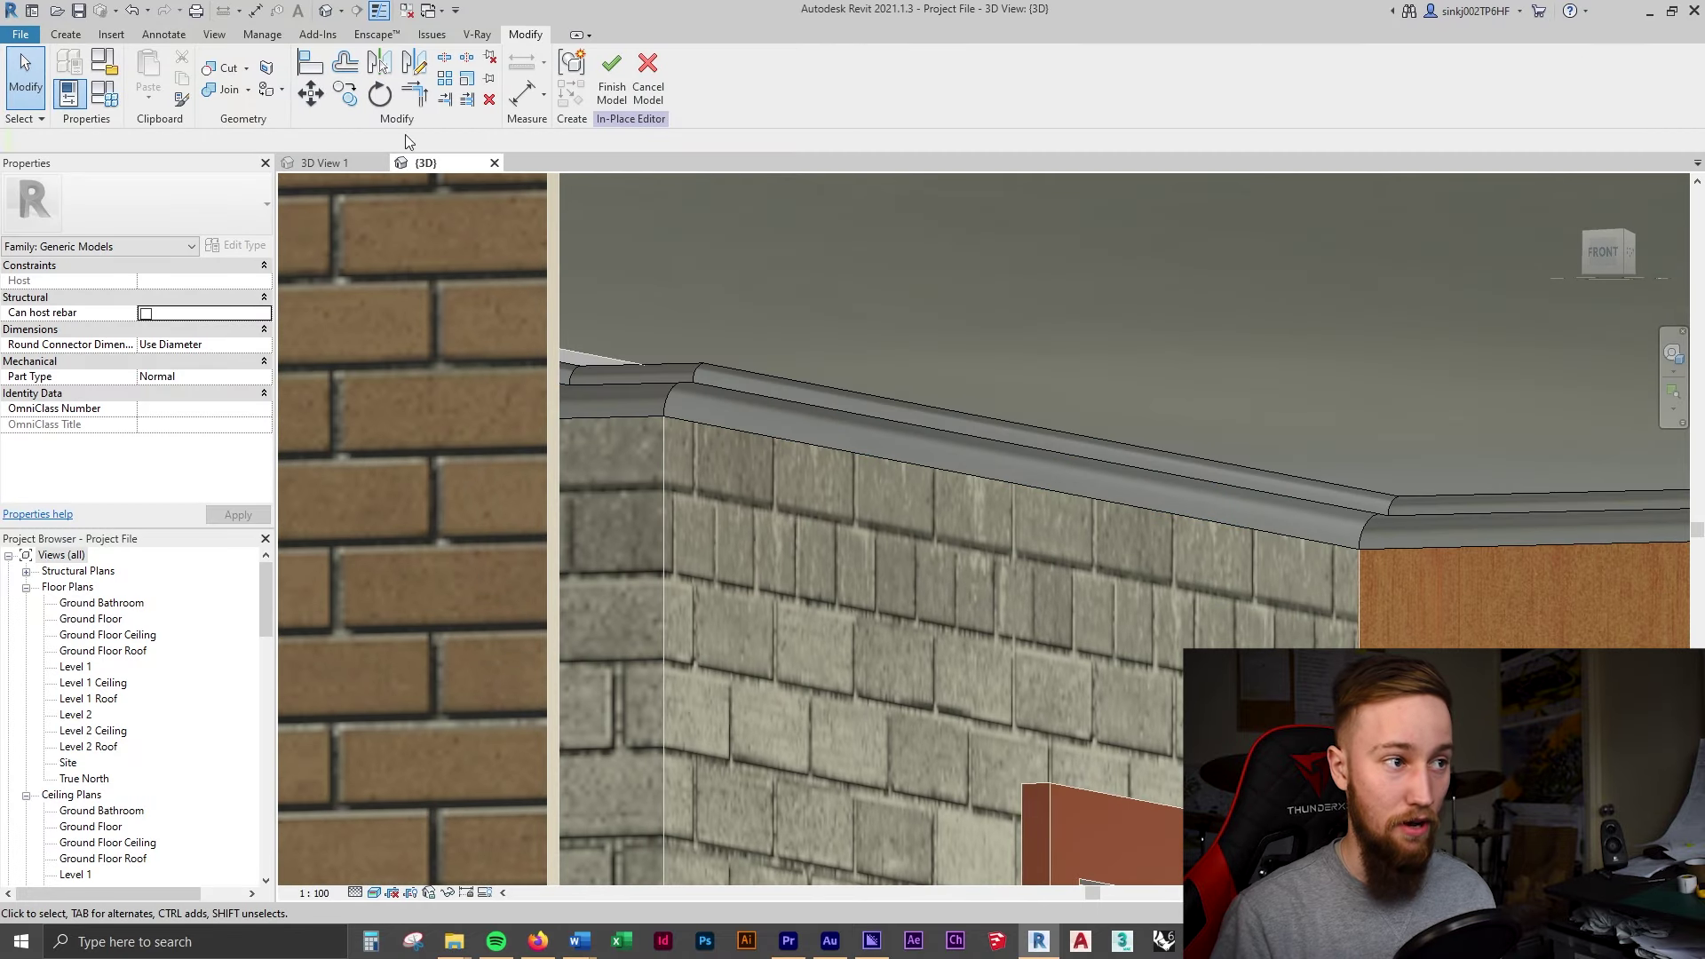
click(613, 89)
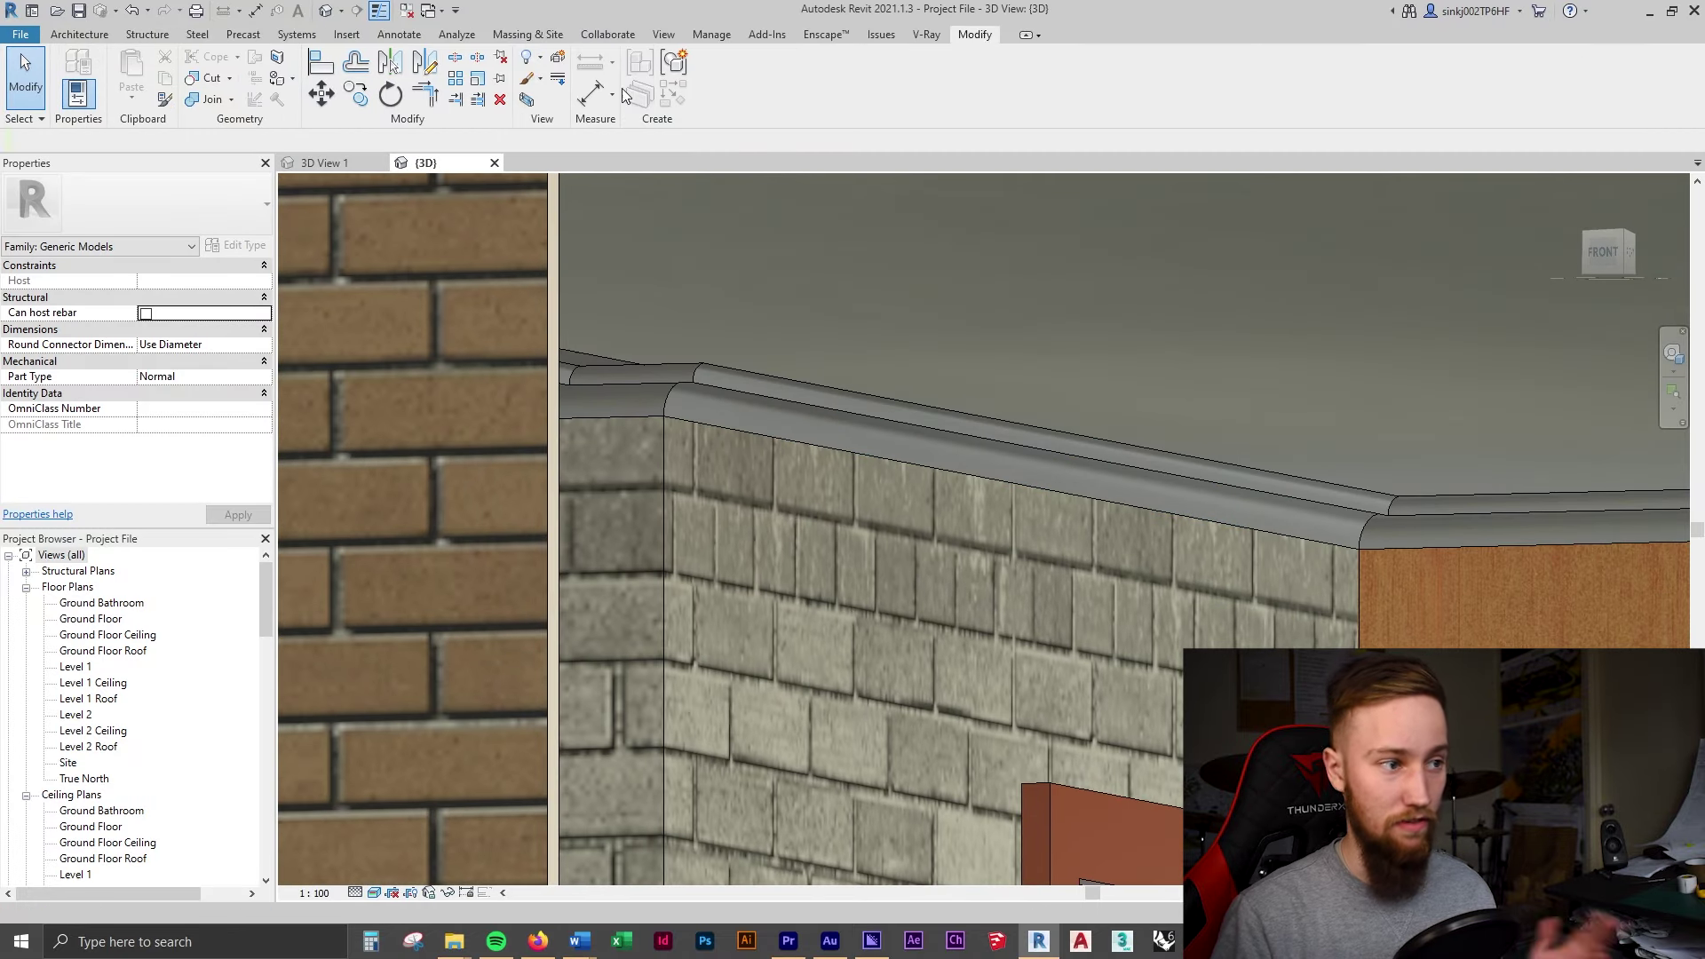
- Open the 3D View 1 perspective of the games room and show the Enscape tools
click(316, 162)
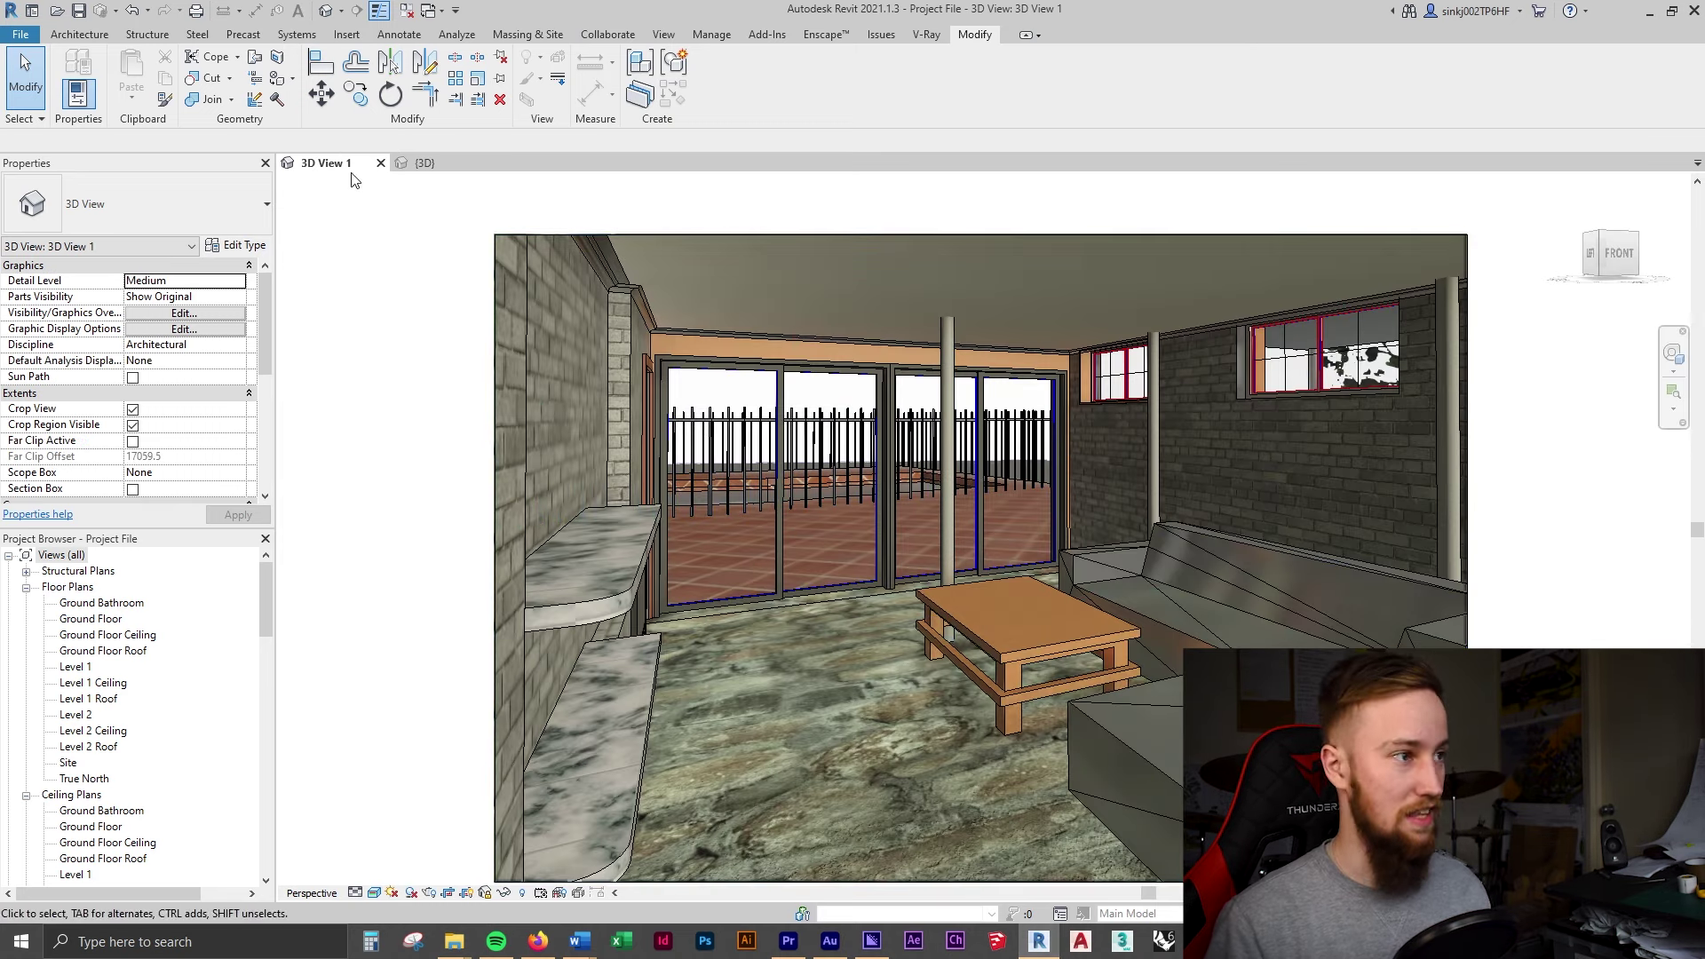
click(423, 165)
click(323, 164)
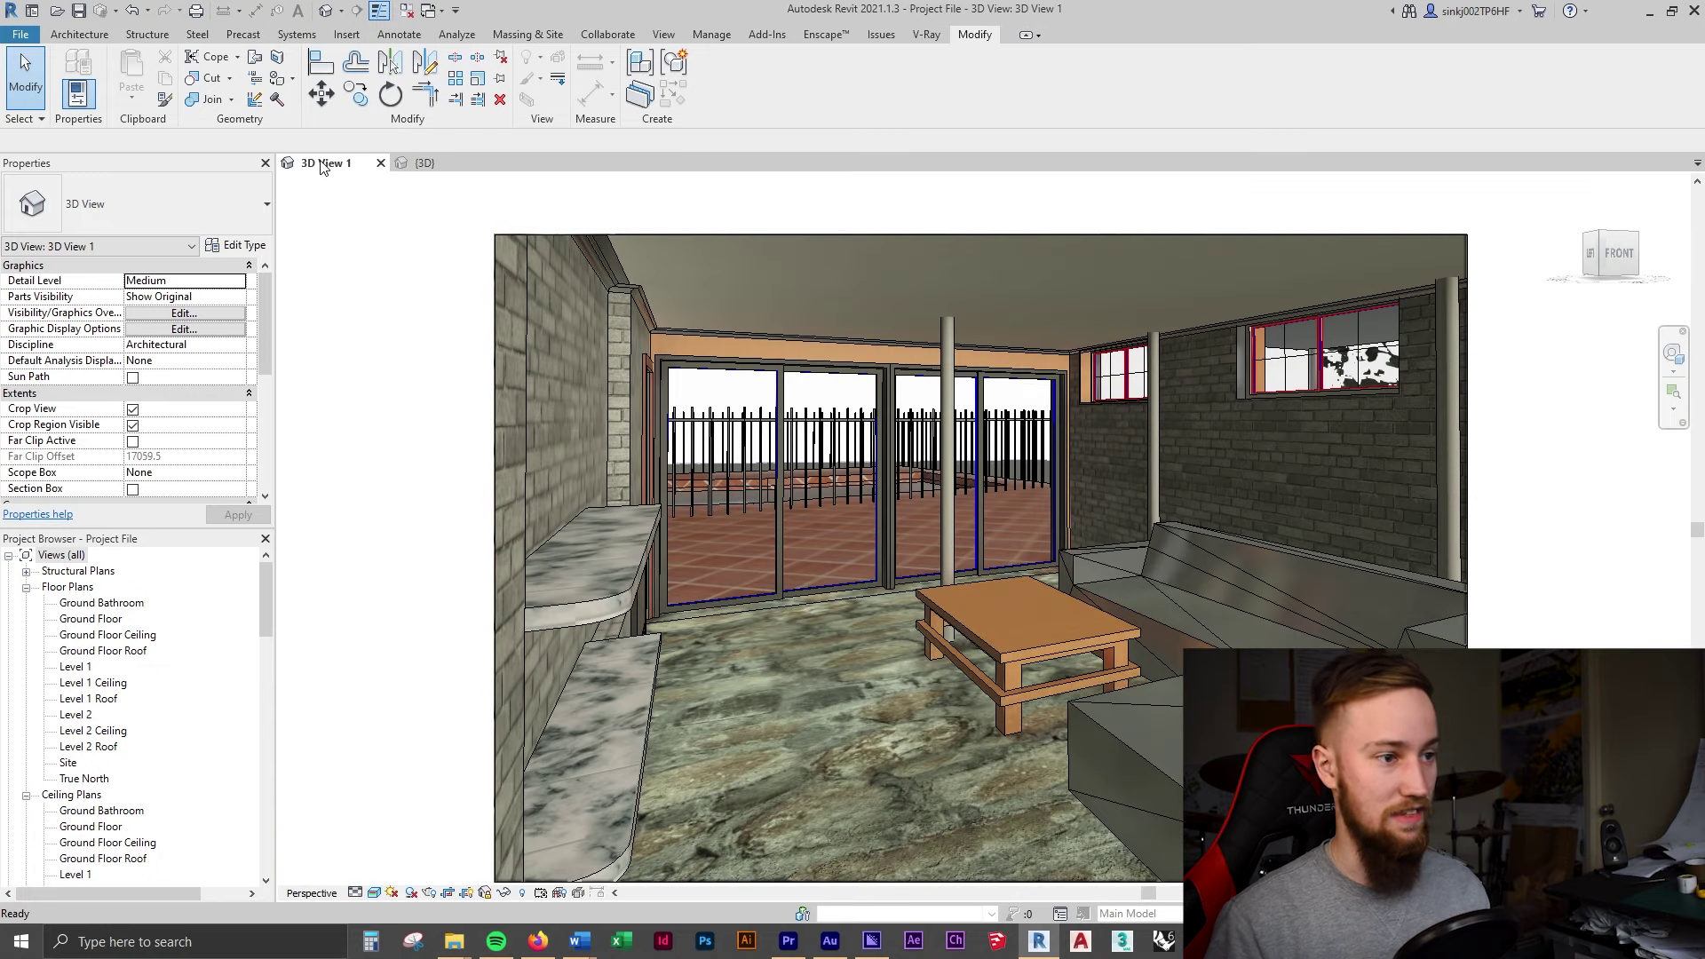
click(824, 36)
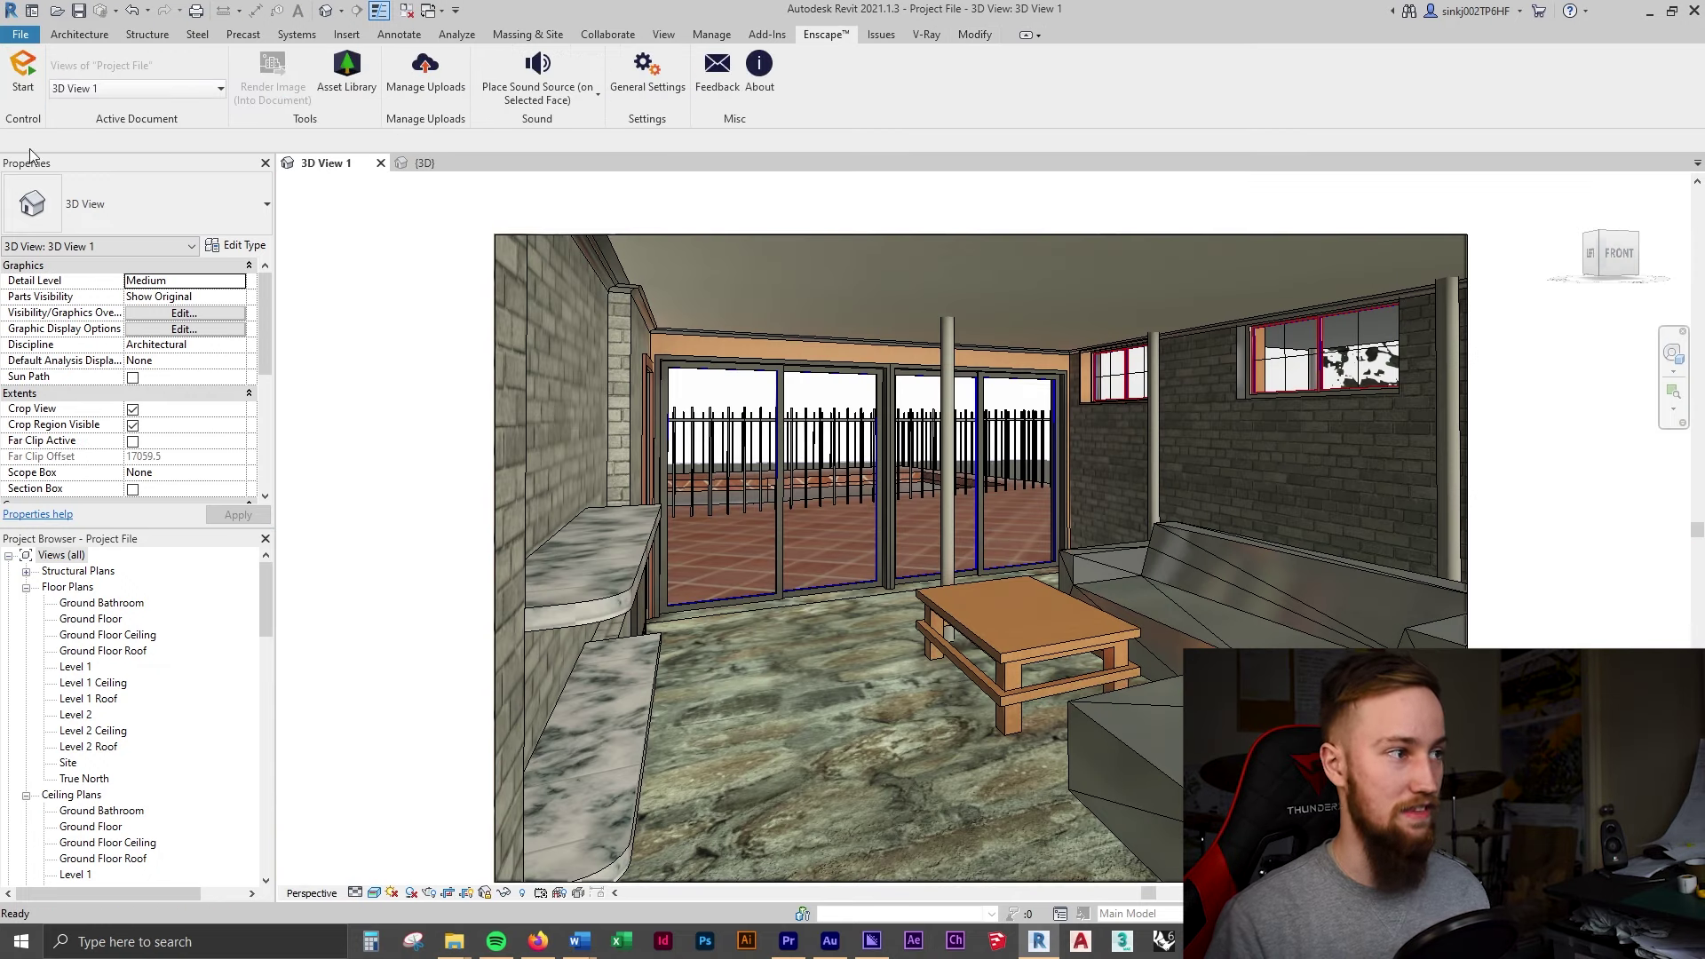
- Start the Enscape live render and look toward the brick wall's white ceiling cornice
click(27, 83)
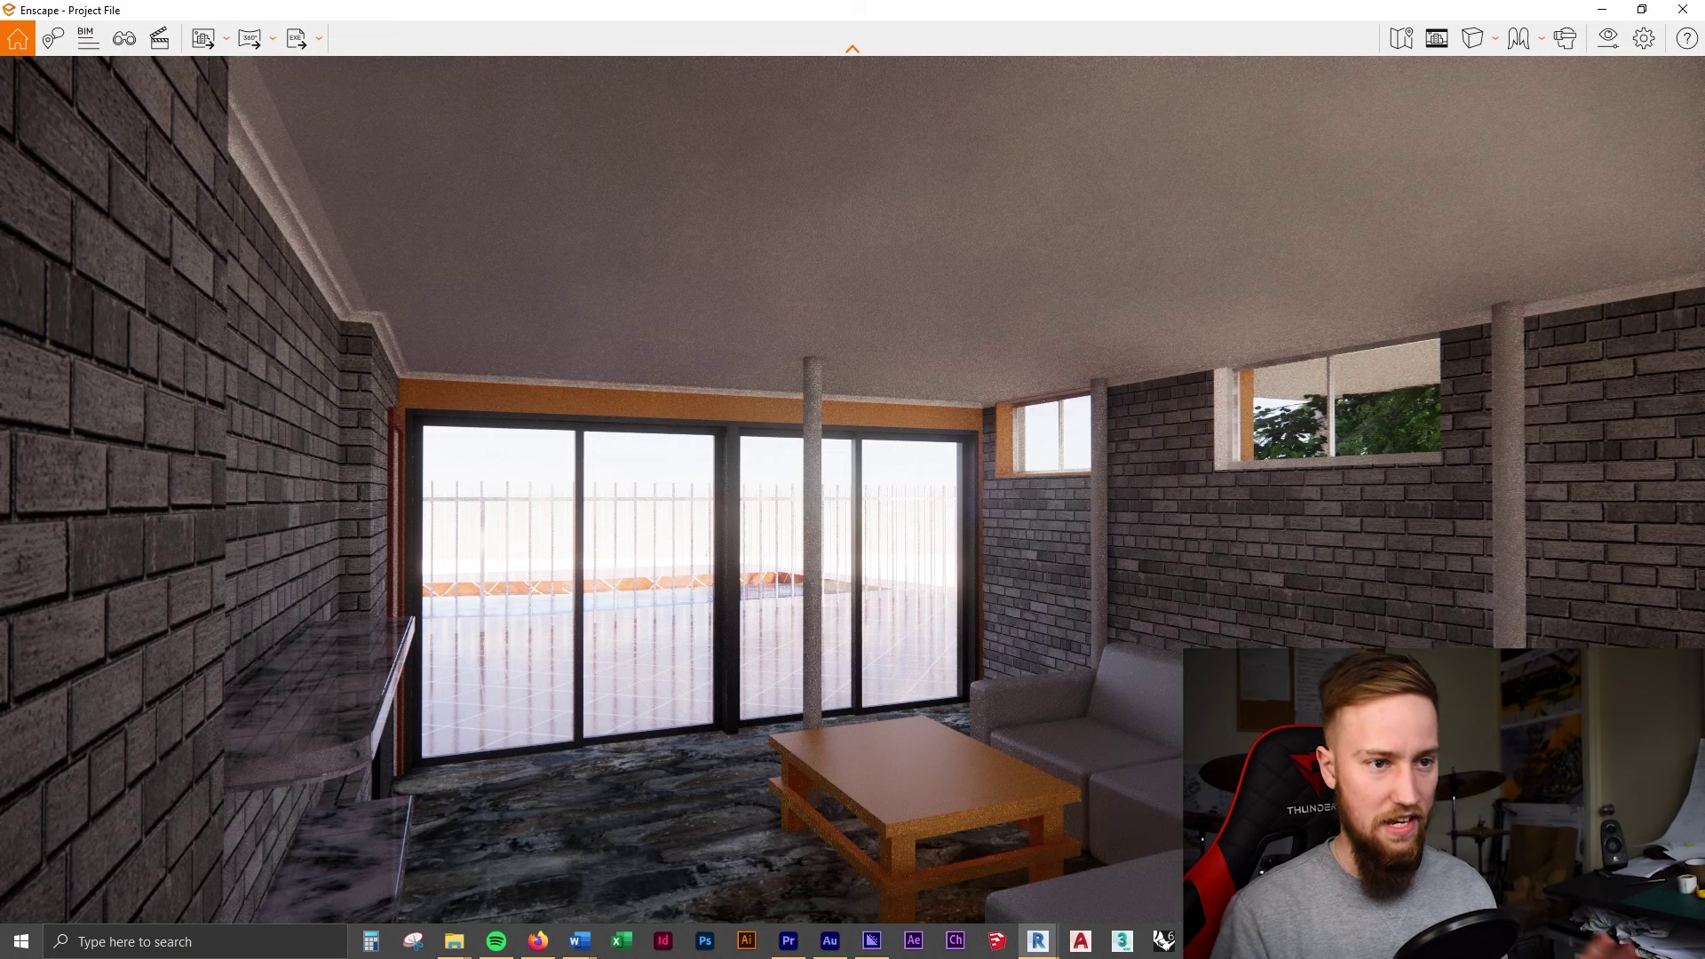
drag(840, 704, 701, 754)
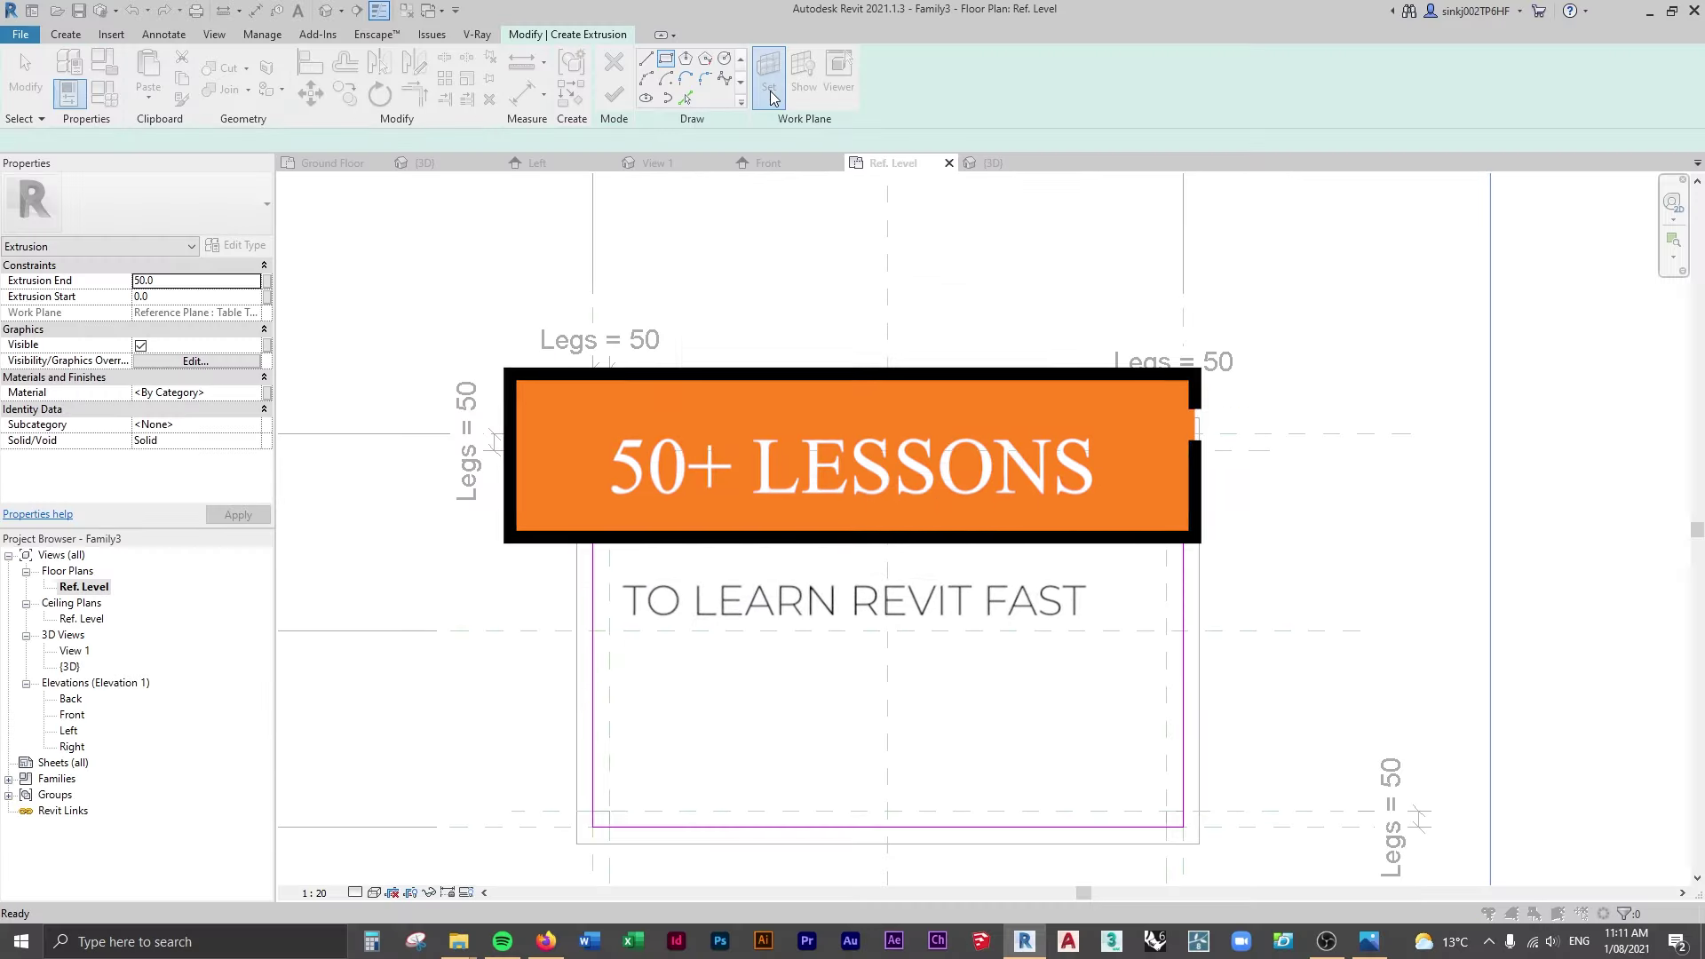
click(769, 89)
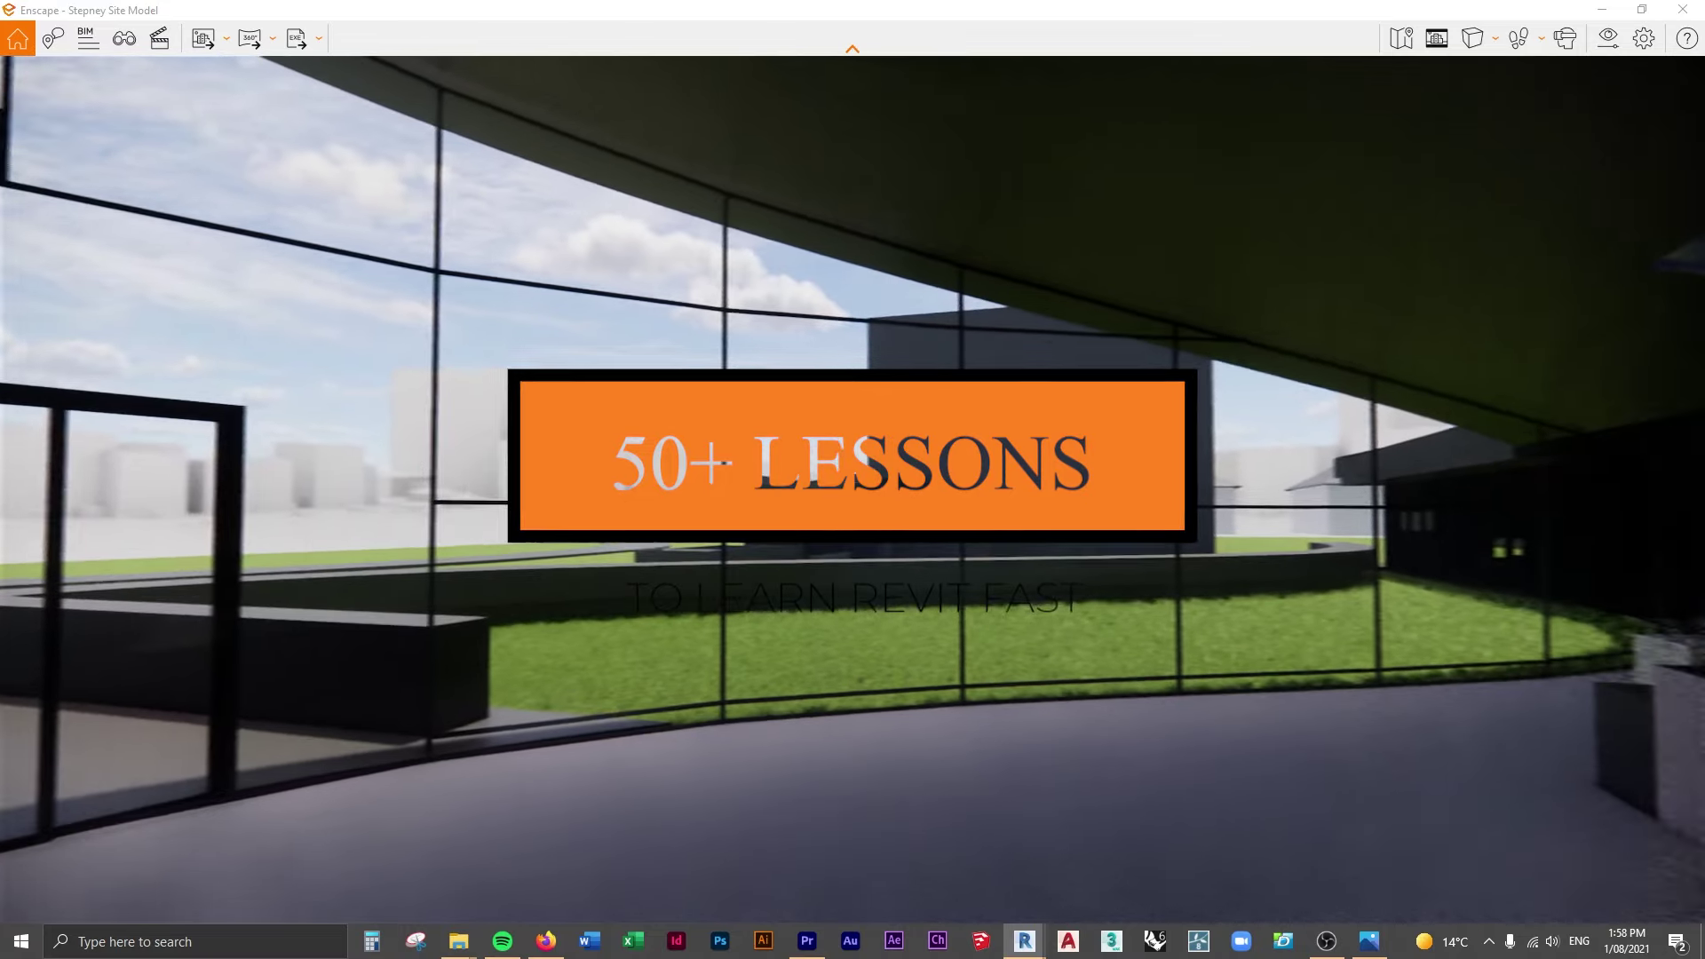